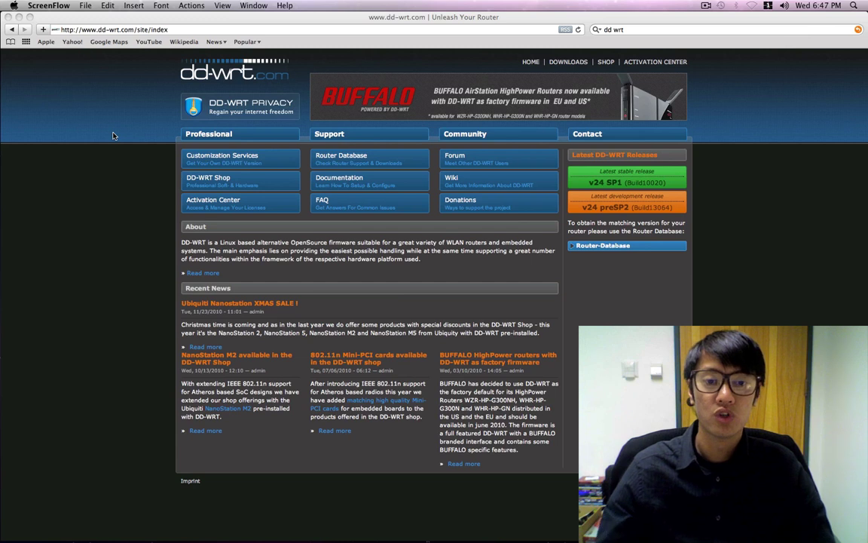
Step: Open the DD-WRT Router Database and search it for 'asus'
{"action": "left_click", "coordinate": [611, 247]}
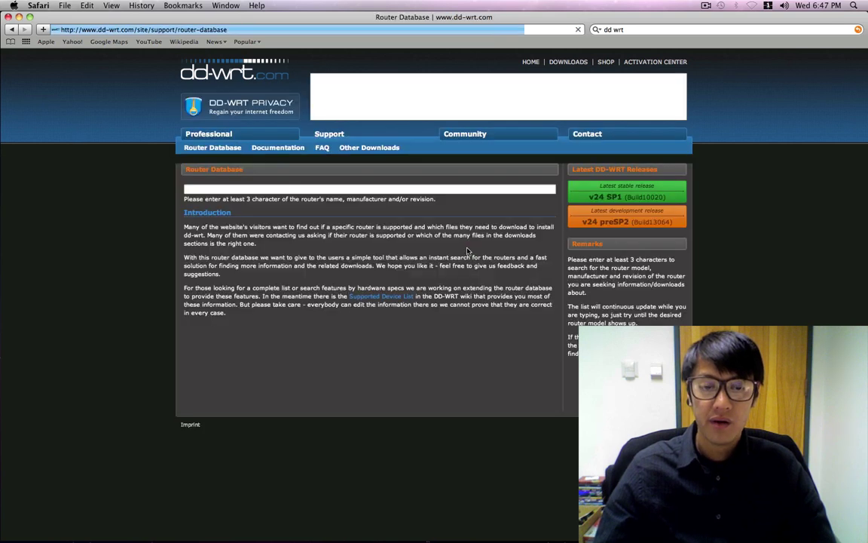
{"action": "left_click", "coordinate": [220, 191]}
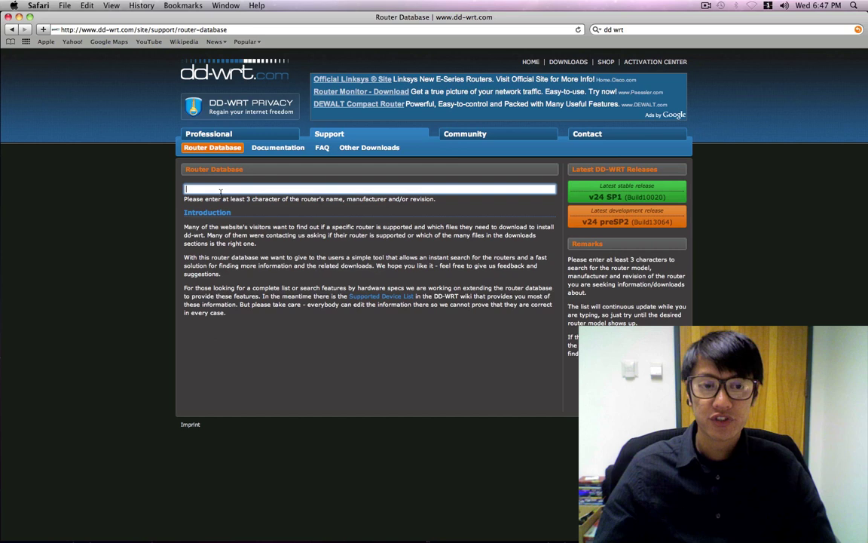
{"action": "type", "text": "as"}
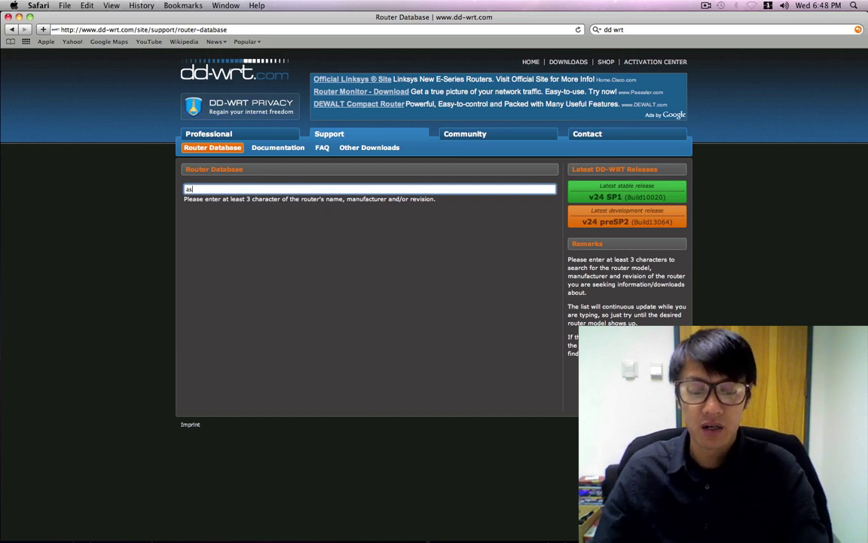
{"action": "type", "text": "us"}
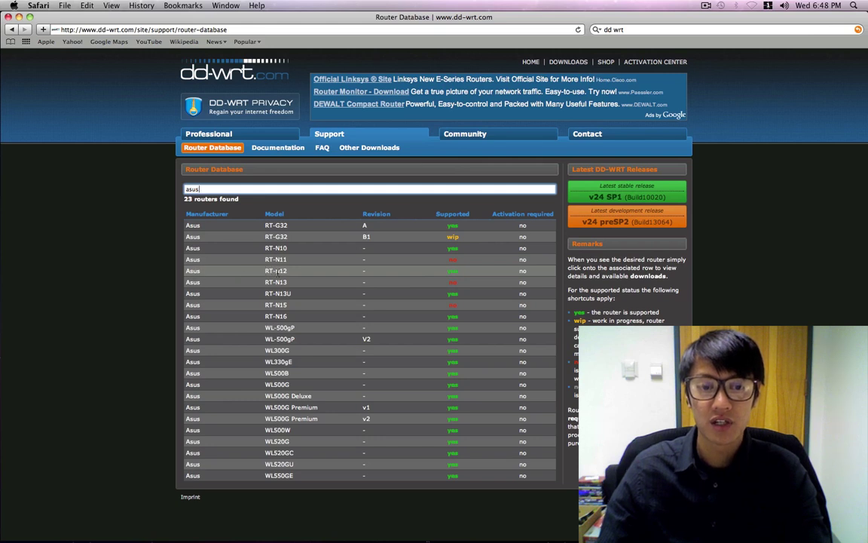
Step: Open the Asus RT-N12 entry and download its 3.3 MB initial-flashing .trx firmware
{"action": "left_click", "coordinate": [277, 271]}
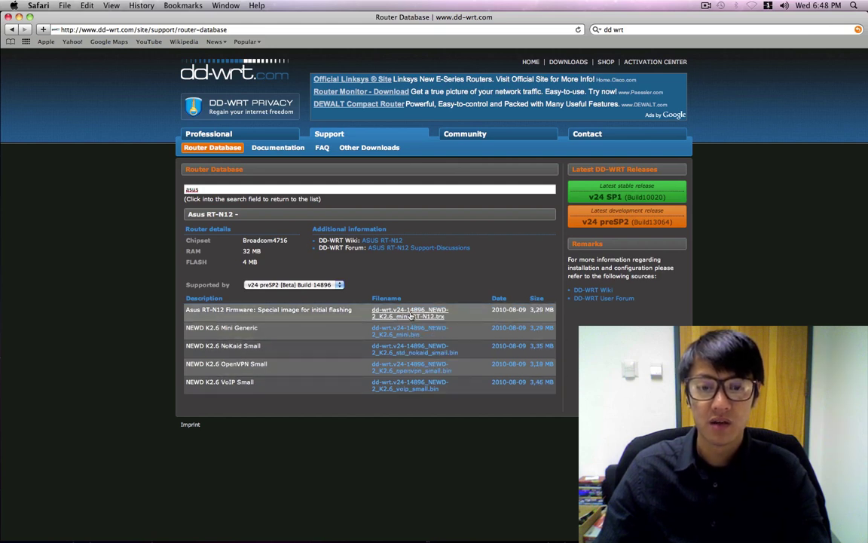
{"action": "left_click", "coordinate": [411, 315]}
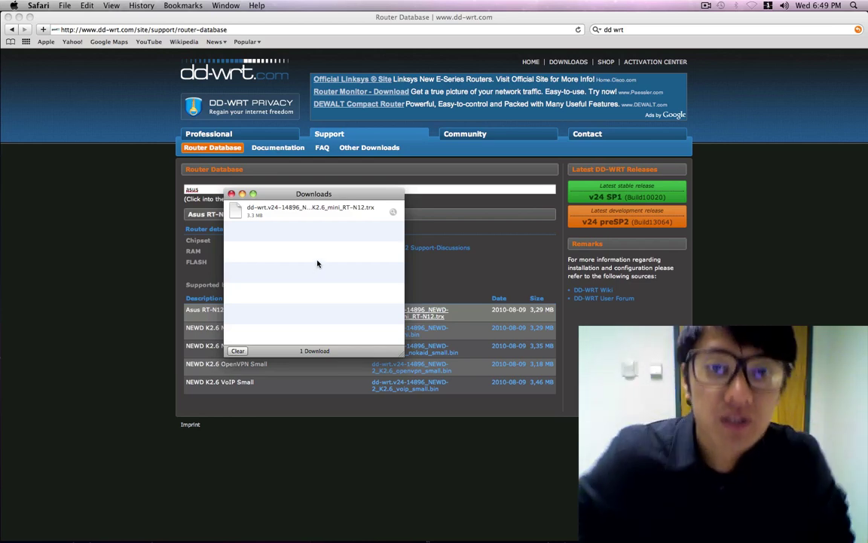
Step: Dismiss the downloads list and reposition the Network settings window
{"action": "left_click", "coordinate": [231, 194]}
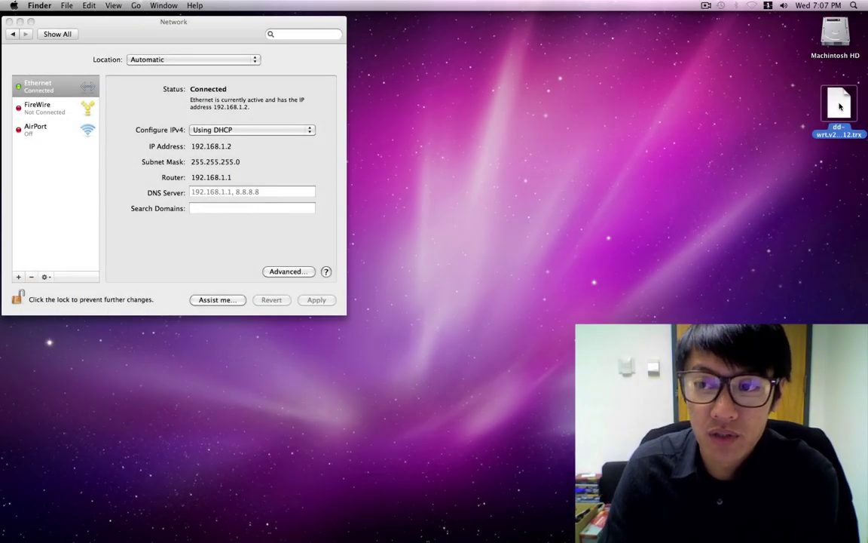
{"action": "mouse_move", "coordinate": [836, 102]}
{"action": "left_mouse_down"}
{"action": "mouse_move", "coordinate": [784, 106]}
{"action": "mouse_move", "coordinate": [834, 105]}
{"action": "left_mouse_up"}
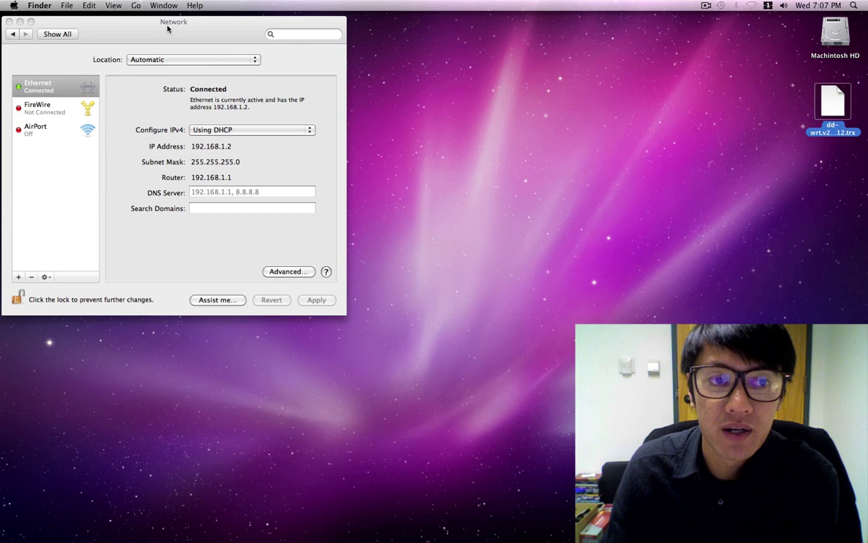
{"action": "left_click_drag", "start_coordinate": [152, 27], "coordinate": [205, 57]}
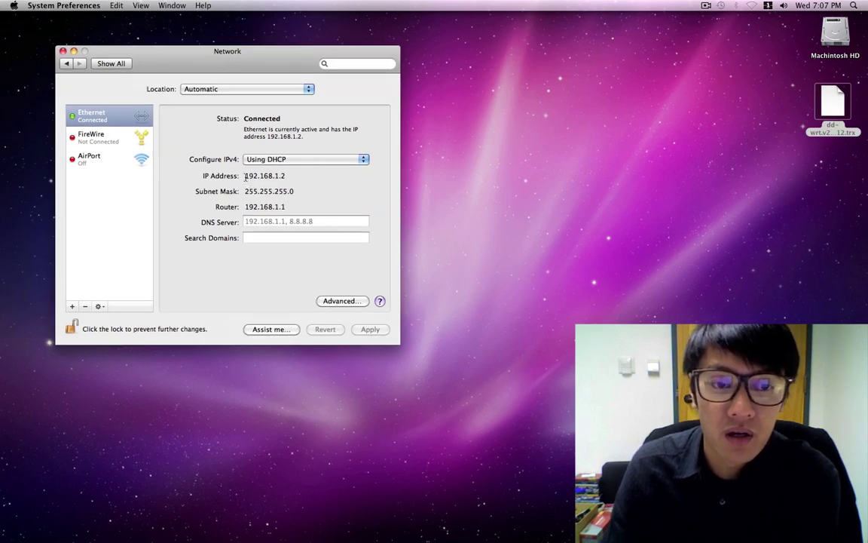
Step: Highlight the Ethernet IP address 192.168.1.2 in Network settings
{"action": "left_click_drag", "start_coordinate": [244, 176], "coordinate": [287, 176]}
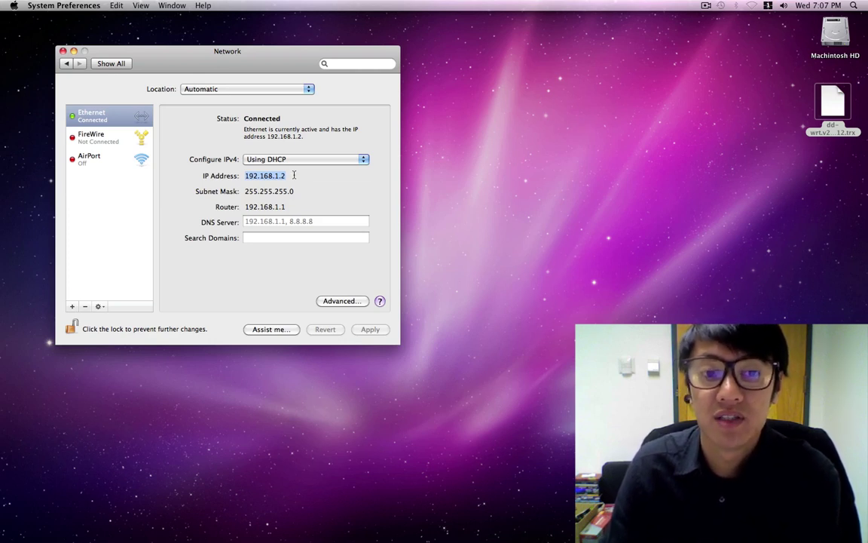
{"action": "left_click", "coordinate": [294, 176]}
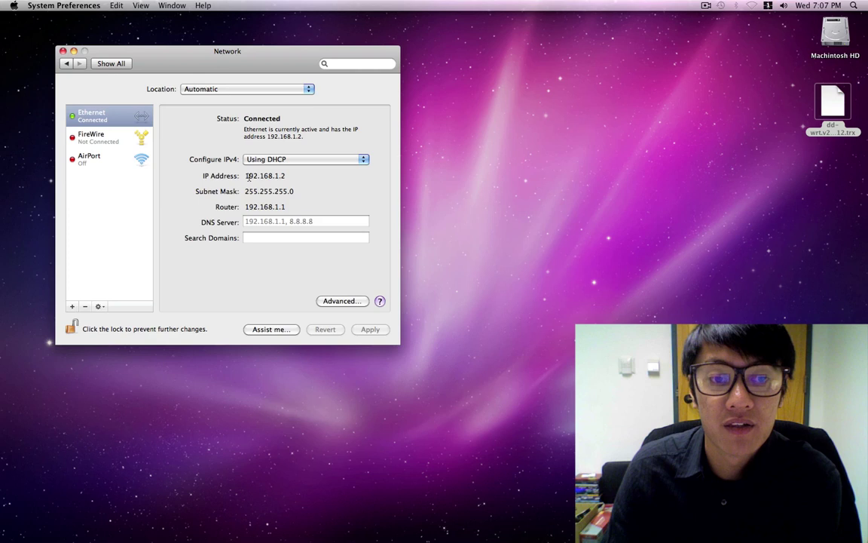
{"action": "left_click_drag", "start_coordinate": [245, 175], "coordinate": [291, 177]}
{"action": "left_click", "coordinate": [295, 178]}
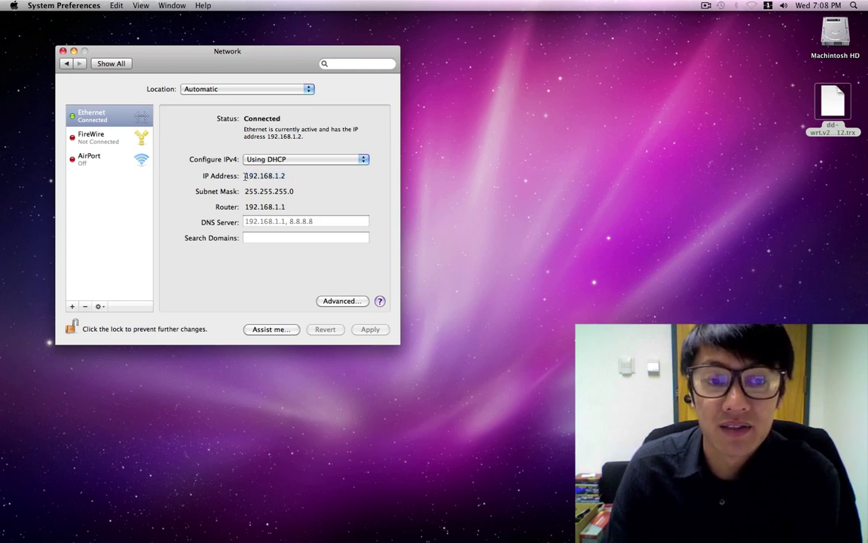
{"action": "left_click_drag", "start_coordinate": [244, 176], "coordinate": [297, 178]}
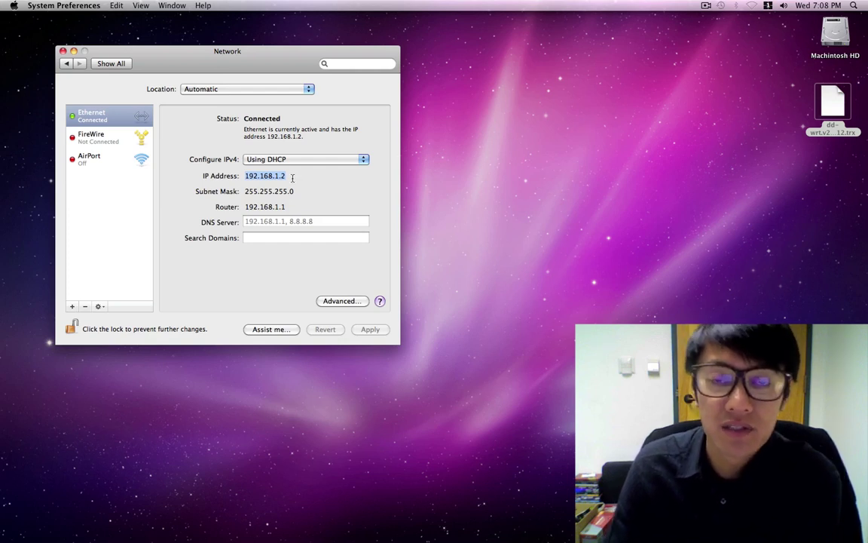
{"action": "left_click", "coordinate": [245, 176]}
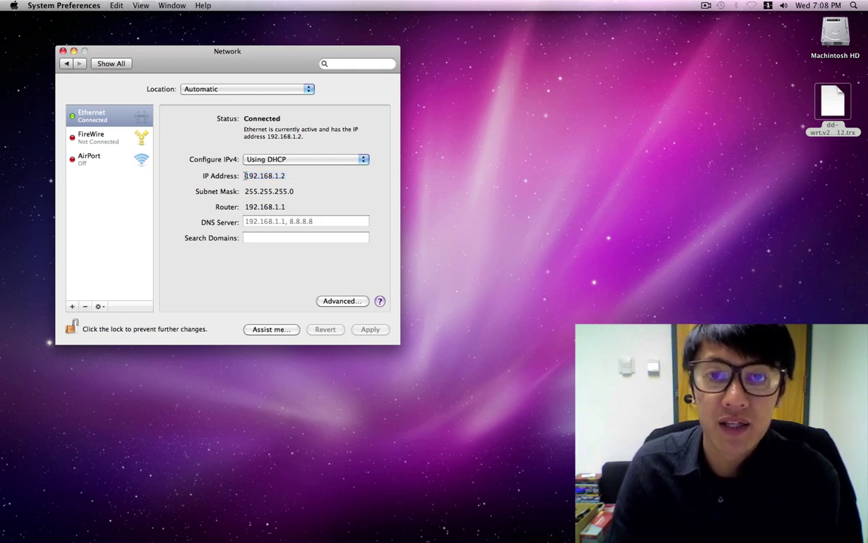
{"action": "left_click_drag", "start_coordinate": [246, 175], "coordinate": [308, 177]}
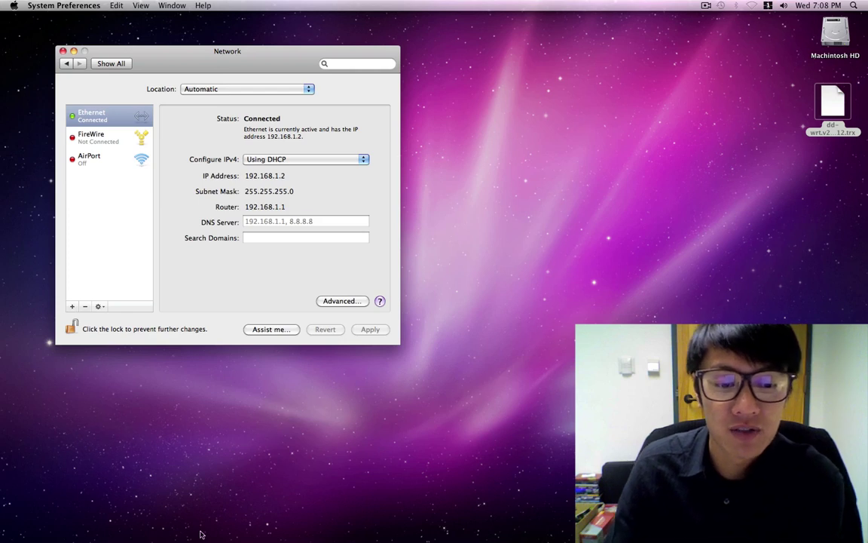
Step: Bring Safari forward showing the router page at 192.168.1.1
{"action": "mouse_move", "coordinate": [170, 535]}
{"action": "left_click", "coordinate": [171, 516]}
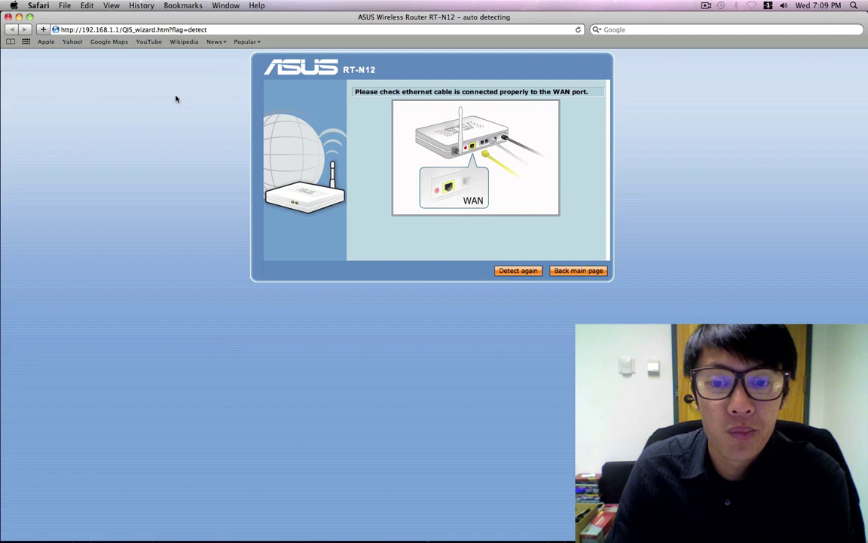
Step: Go back to the main page and sign in with the router's administrator user name and password
{"action": "left_click", "coordinate": [579, 270]}
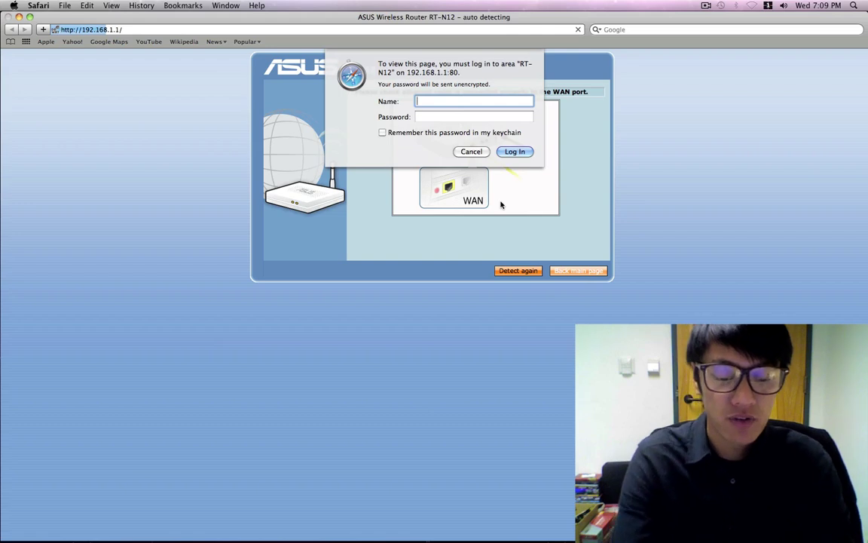
{"action": "type", "text": "admi"}
{"action": "key", "text": "BackSpace"}
{"action": "key", "text": "BackSpace"}
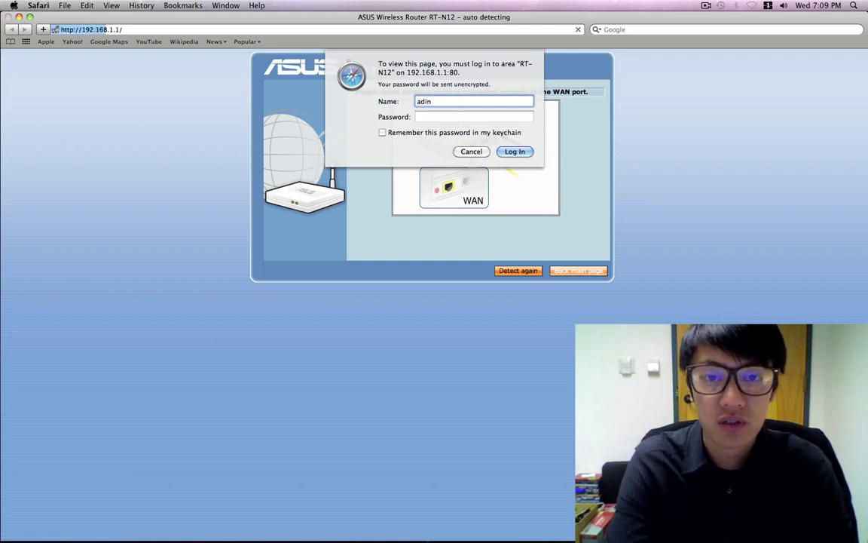
{"action": "type", "text": "min"}
{"action": "key", "text": "Tab"}
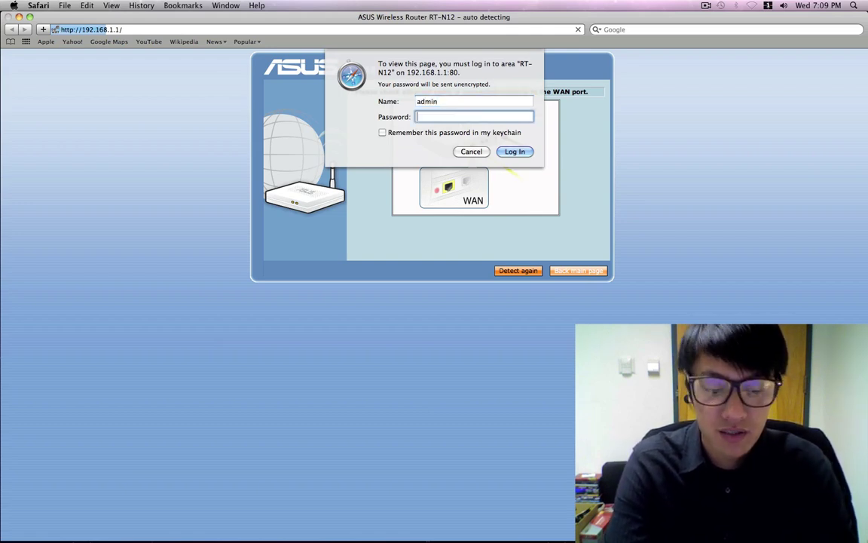
{"action": "type", "text": "admin"}
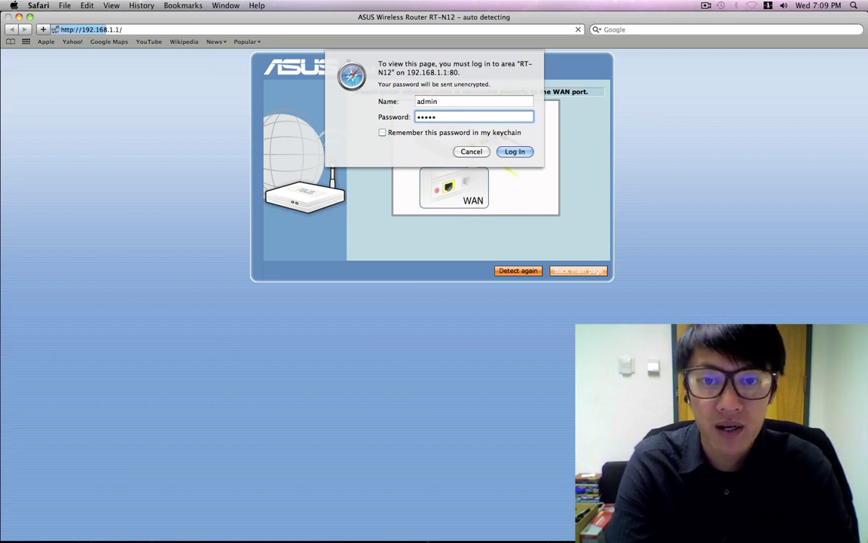
{"action": "key", "text": "Return"}
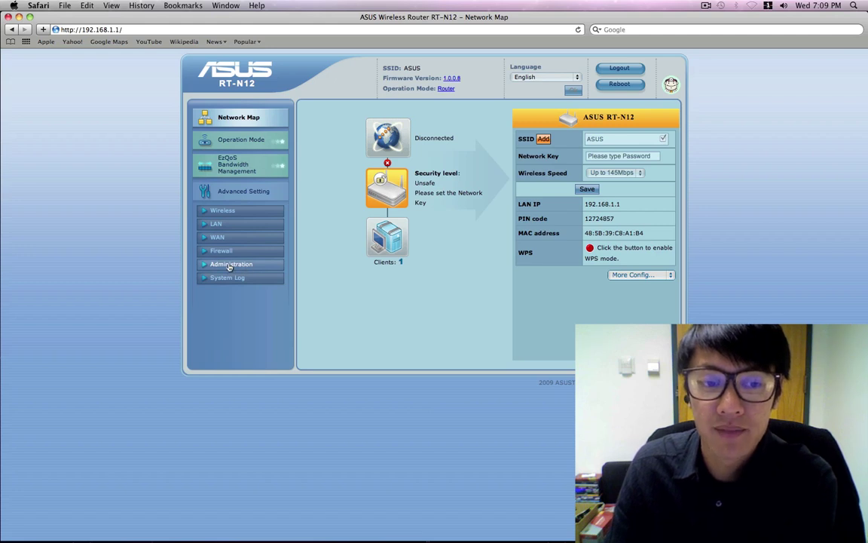
Step: Upload the dd-wrt .trx firmware from the Desktop through Administration's firmware upgrade page
{"action": "left_click", "coordinate": [223, 266]}
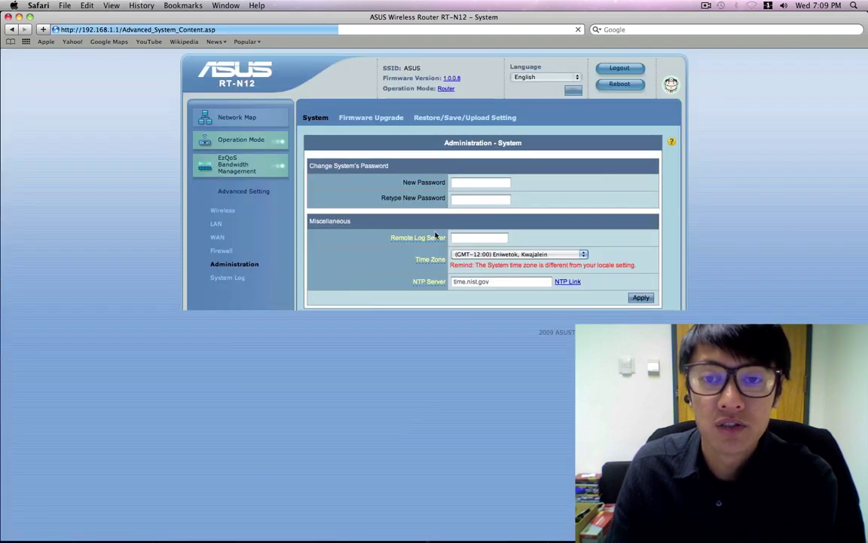
{"action": "left_click", "coordinate": [373, 121]}
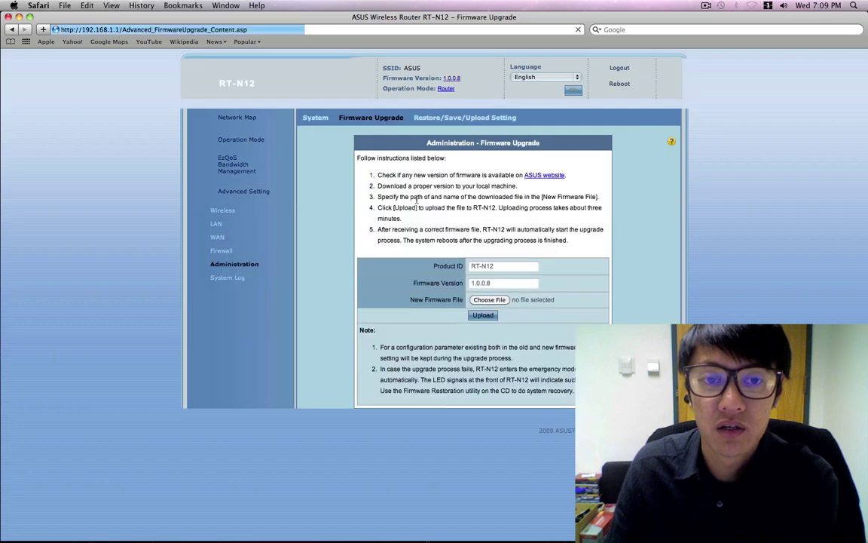
{"action": "left_click", "coordinate": [489, 299]}
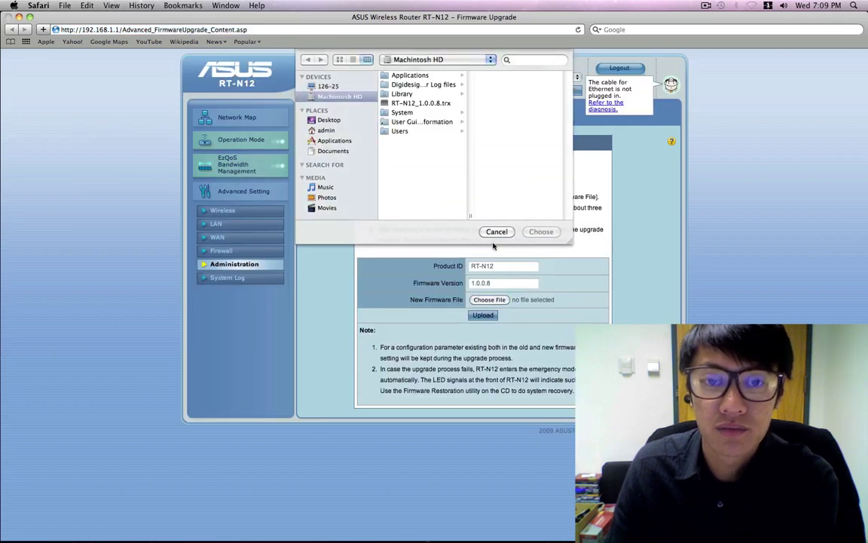
{"action": "left_click", "coordinate": [330, 121]}
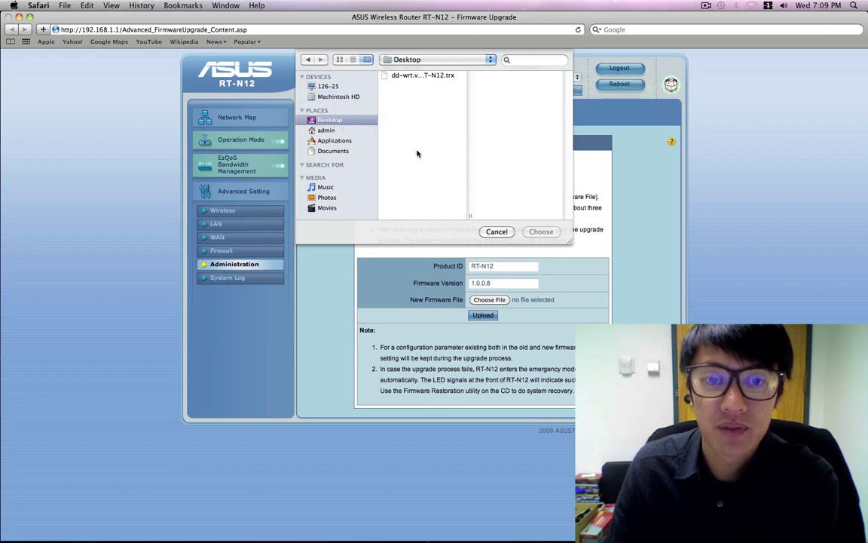
{"action": "left_click", "coordinate": [394, 77]}
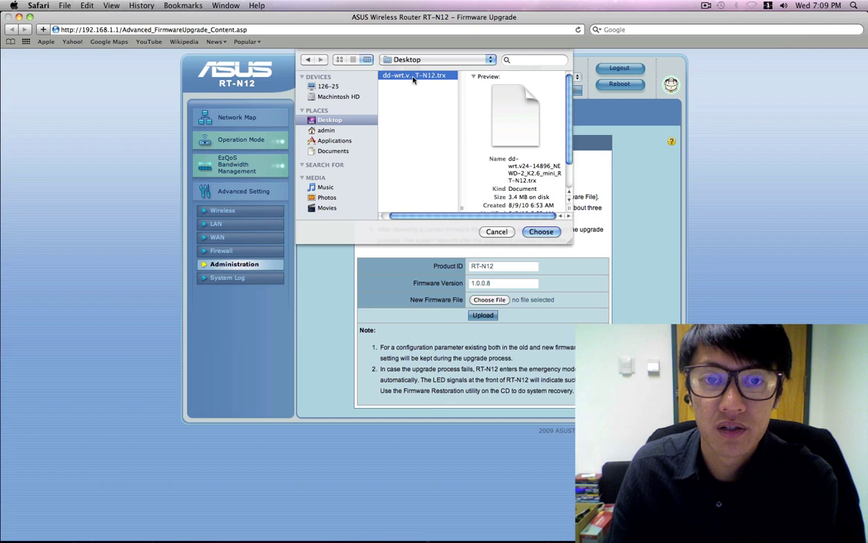
{"action": "left_click", "coordinate": [541, 232]}
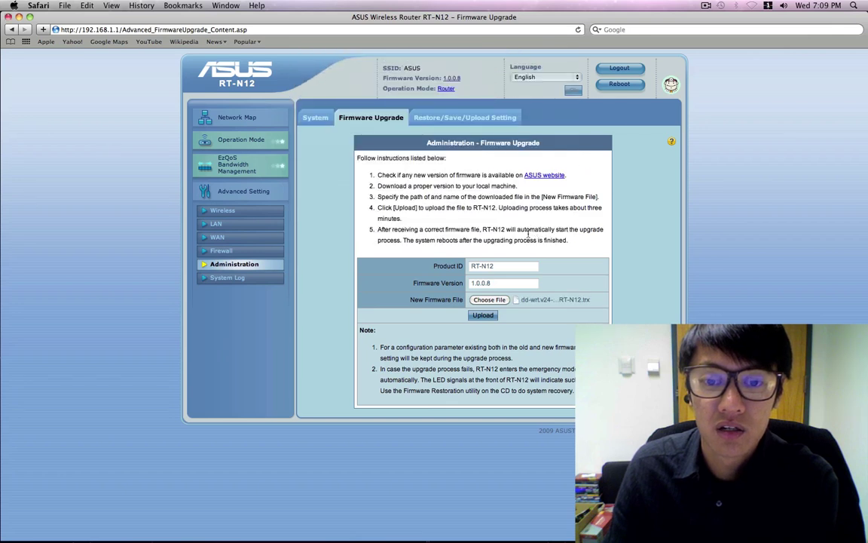
{"action": "left_click", "coordinate": [487, 318]}
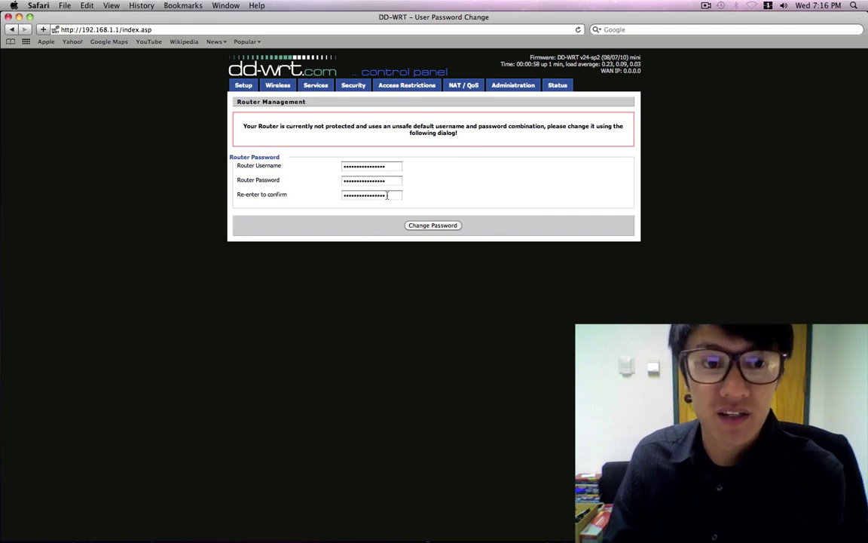
Step: Enter a new router username and password, confirm the password, and apply Change Password
{"action": "left_click", "coordinate": [388, 167]}
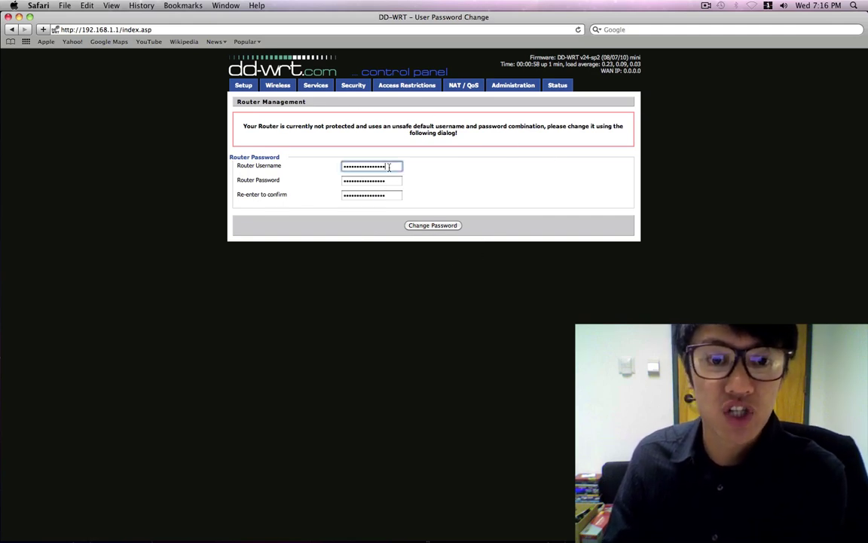
{"action": "double_click", "coordinate": [343, 167]}
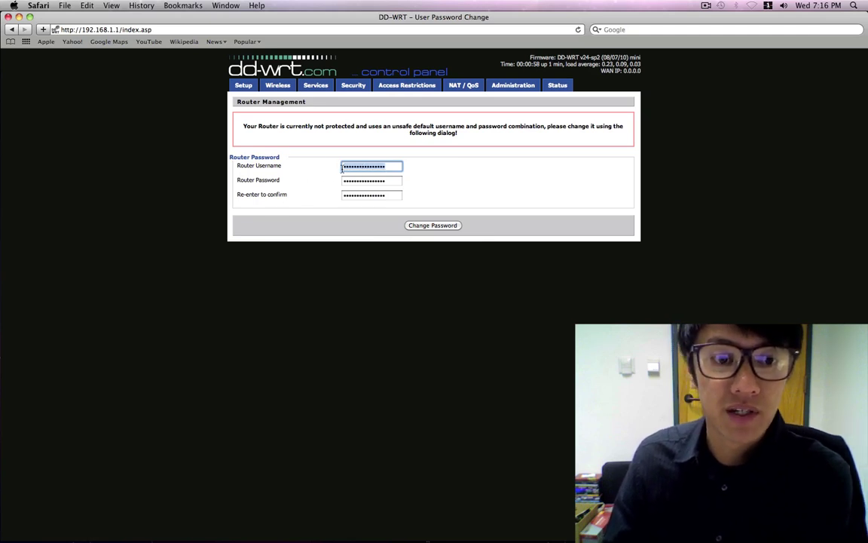
{"action": "type", "text": "admin"}
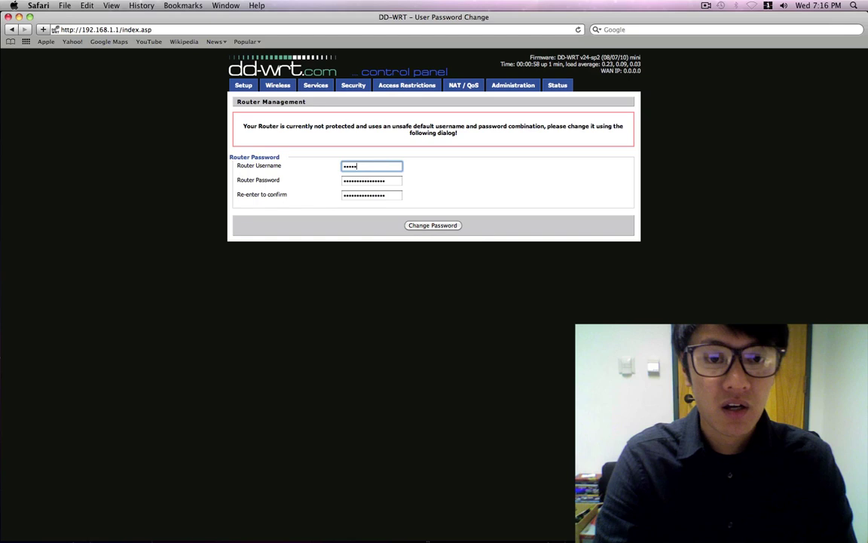
{"action": "key", "text": "Tab"}
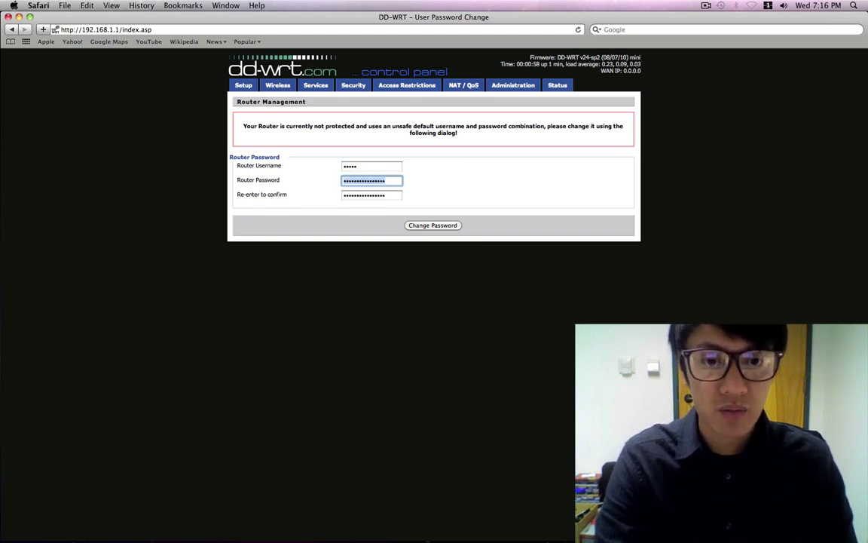
{"action": "type", "text": "admin"}
{"action": "key", "text": "Tab"}
{"action": "type", "text": "a"}
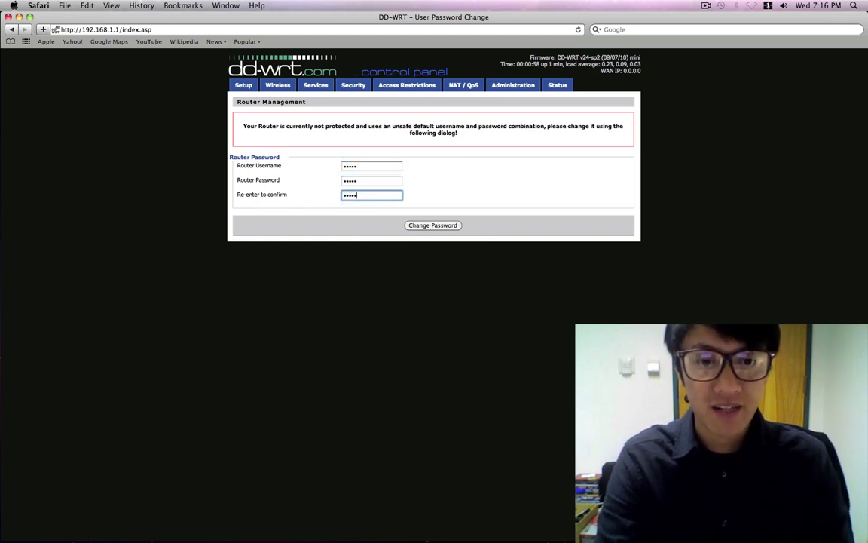
{"action": "type", "text": "dmin"}
{"action": "left_click", "coordinate": [443, 228]}
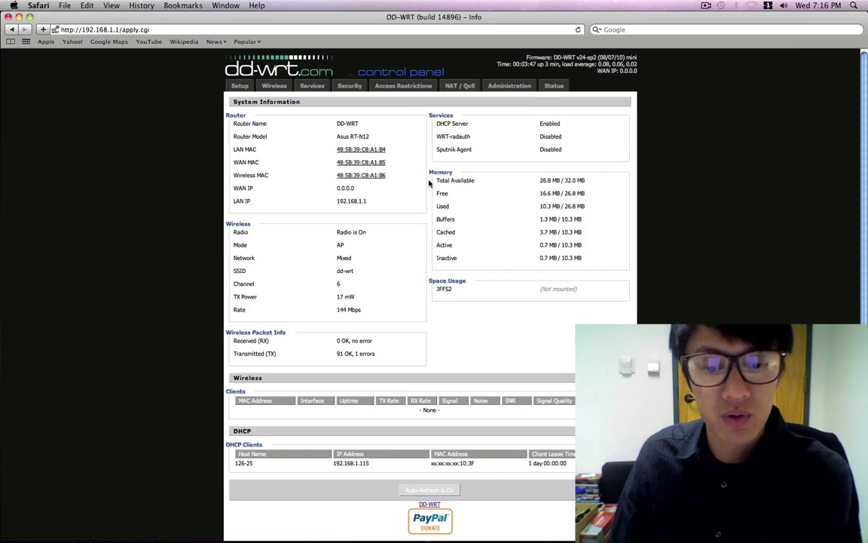
Step: Browse the Wireless, Services, Security and NAT/QoS pages, then return to Basic Setup
{"action": "left_click", "coordinate": [269, 87]}
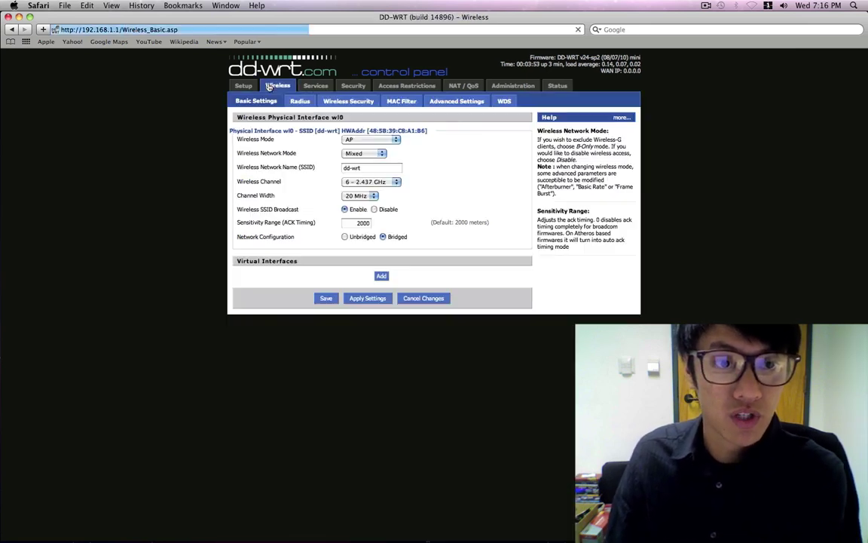
{"action": "left_click", "coordinate": [317, 87]}
{"action": "left_click", "coordinate": [354, 86]}
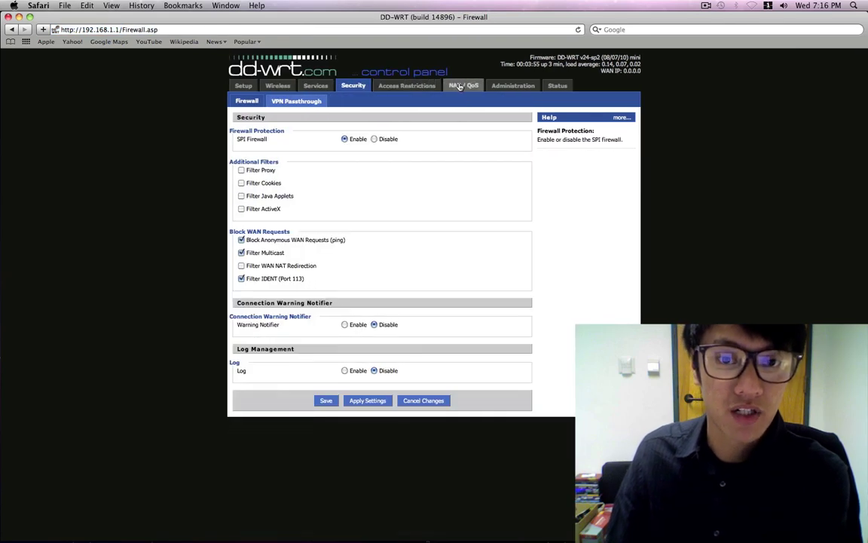
{"action": "left_click", "coordinate": [463, 85]}
{"action": "left_click", "coordinate": [235, 86]}
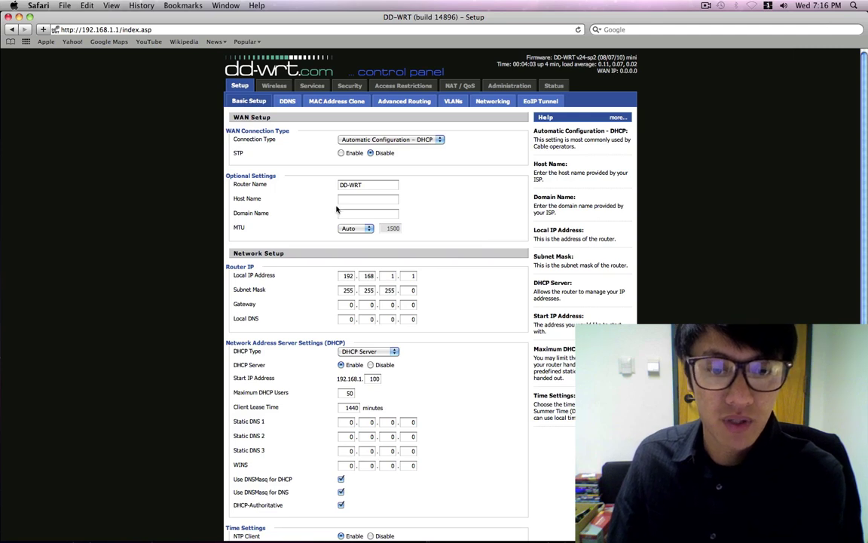
{"action": "scroll", "coordinate": [303, 290], "scroll_direction": "down", "scroll_amount": 3}
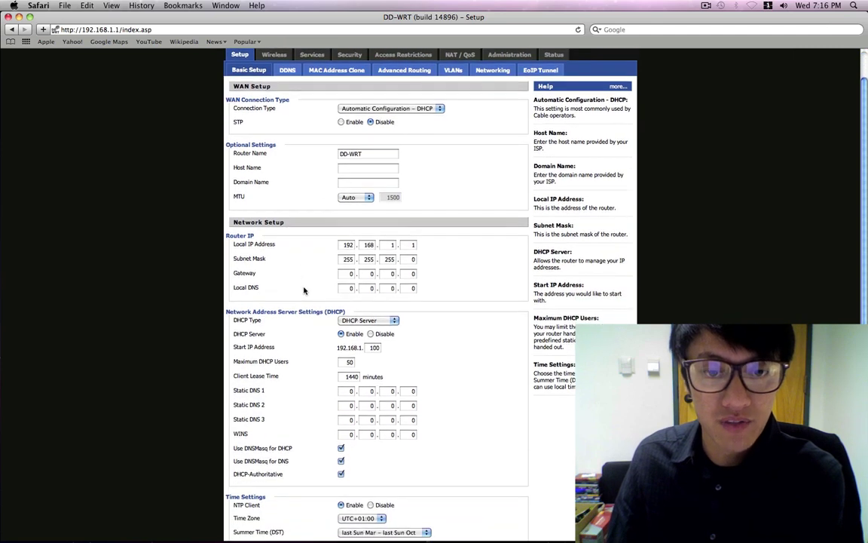
{"action": "scroll", "coordinate": [305, 290], "scroll_direction": "down", "scroll_amount": 1}
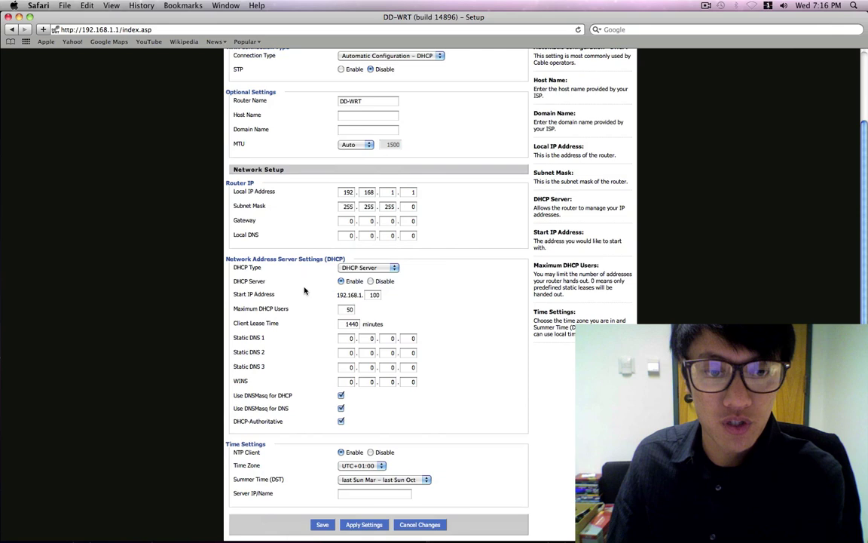
{"action": "left_click", "coordinate": [370, 267]}
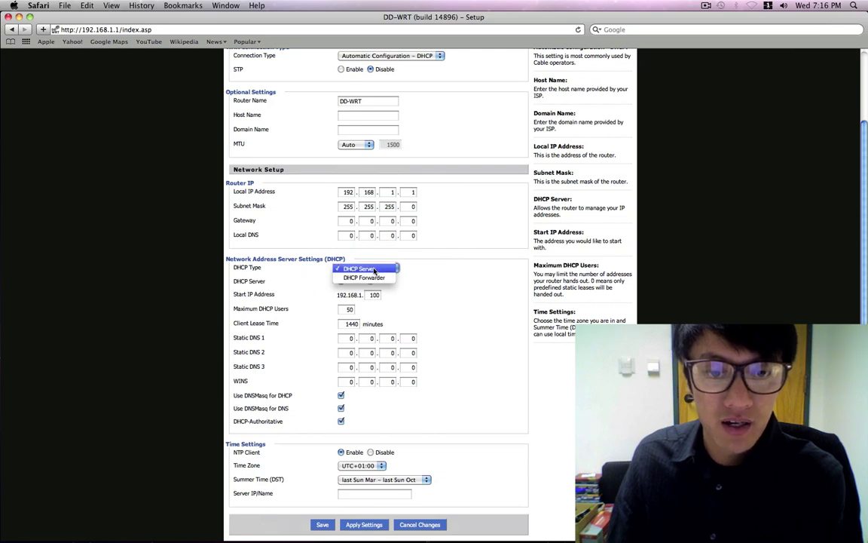
{"action": "left_click", "coordinate": [374, 269]}
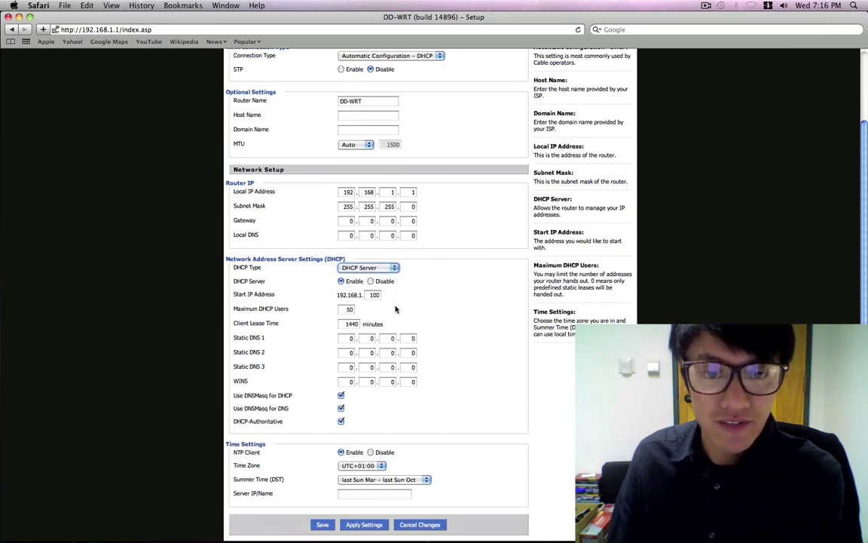
{"action": "left_click", "coordinate": [348, 309]}
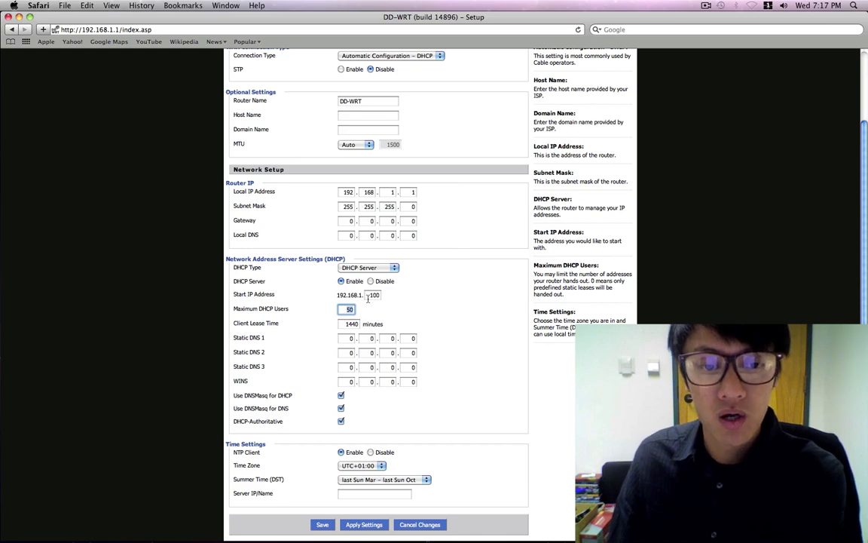
{"action": "left_click", "coordinate": [370, 295]}
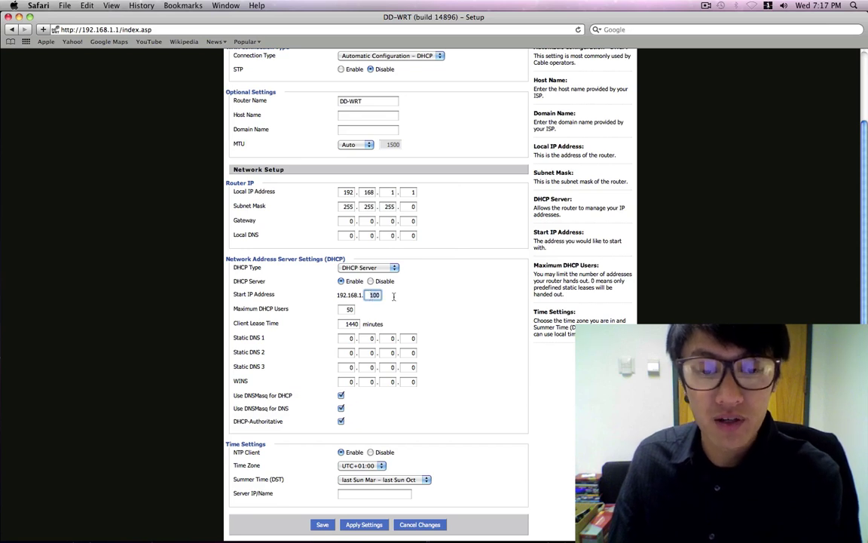
{"action": "left_click", "coordinate": [348, 309]}
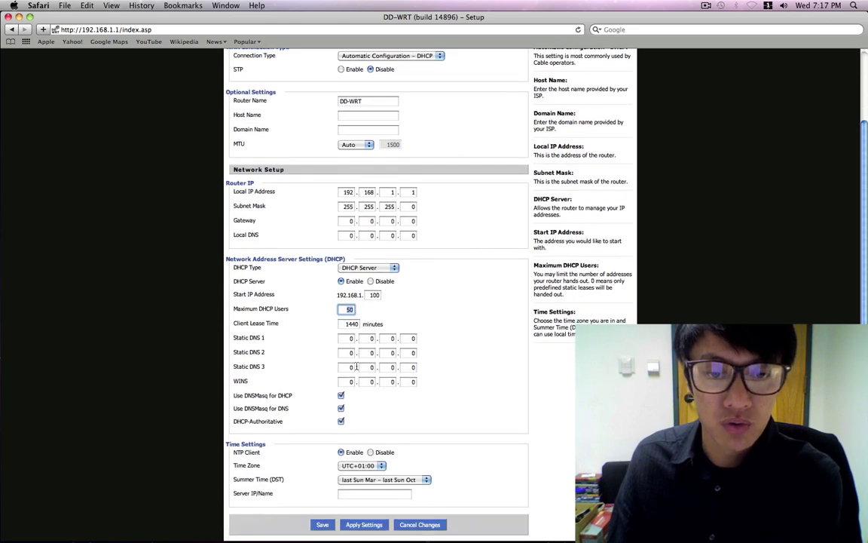
{"action": "scroll", "coordinate": [357, 367], "scroll_direction": "up", "scroll_amount": 3}
{"action": "scroll", "coordinate": [354, 362], "scroll_direction": "down", "scroll_amount": 3}
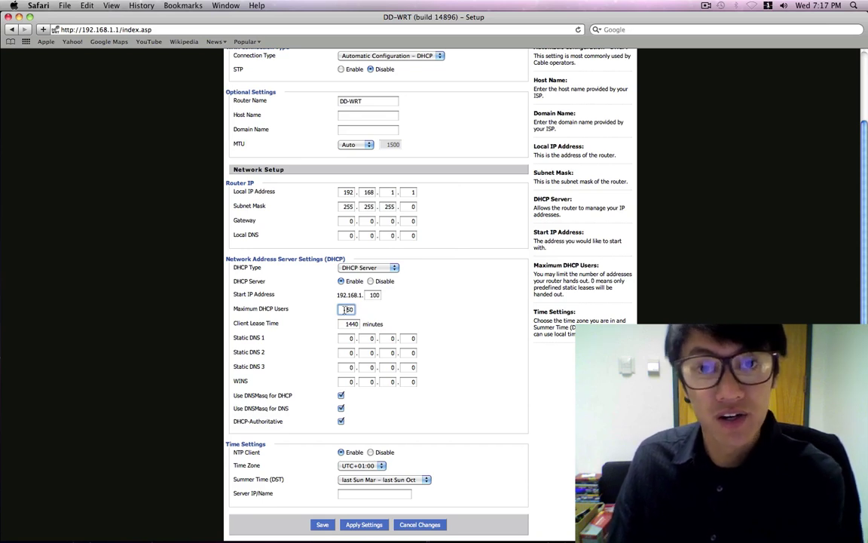
{"action": "scroll", "coordinate": [405, 373], "scroll_direction": "up", "scroll_amount": 1}
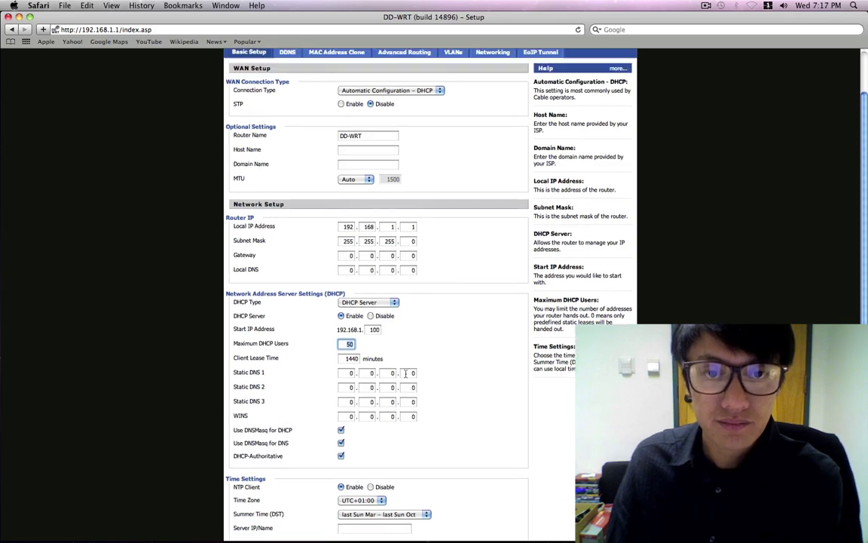
{"action": "scroll", "coordinate": [405, 373], "scroll_direction": "up", "scroll_amount": 2}
{"action": "scroll", "coordinate": [371, 332], "scroll_direction": "down", "scroll_amount": 3}
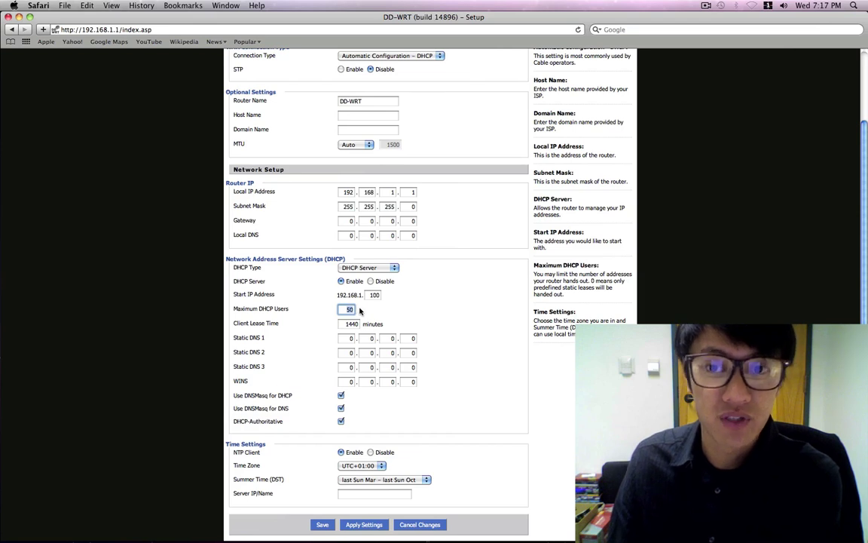
{"action": "scroll", "coordinate": [346, 321], "scroll_direction": "up", "scroll_amount": 2}
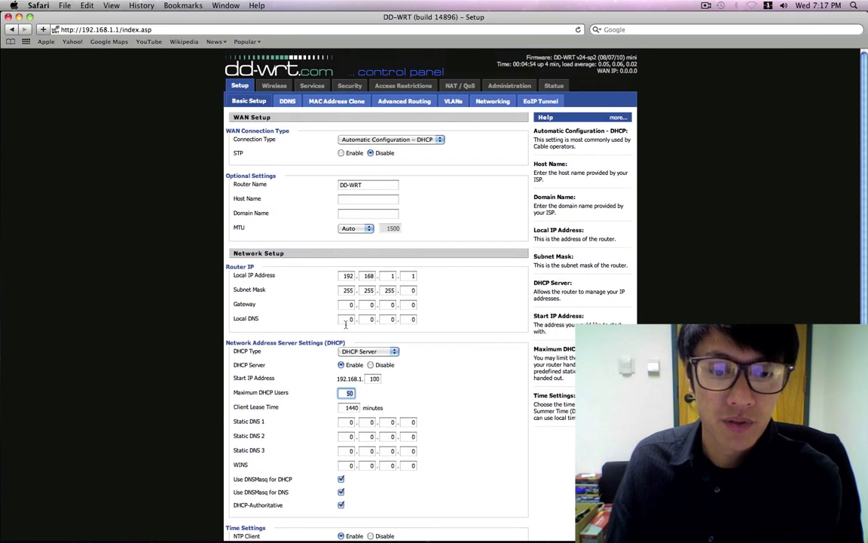
{"action": "key", "text": "shift+Tab"}
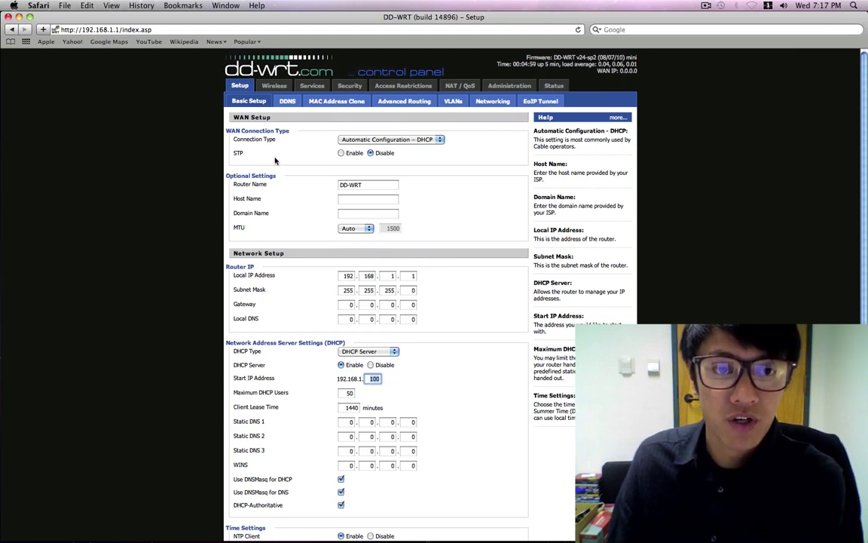
Step: On the Wireless page, keep Wireless Mode as AP and open the Wireless Network Mode list
{"action": "left_click", "coordinate": [276, 86]}
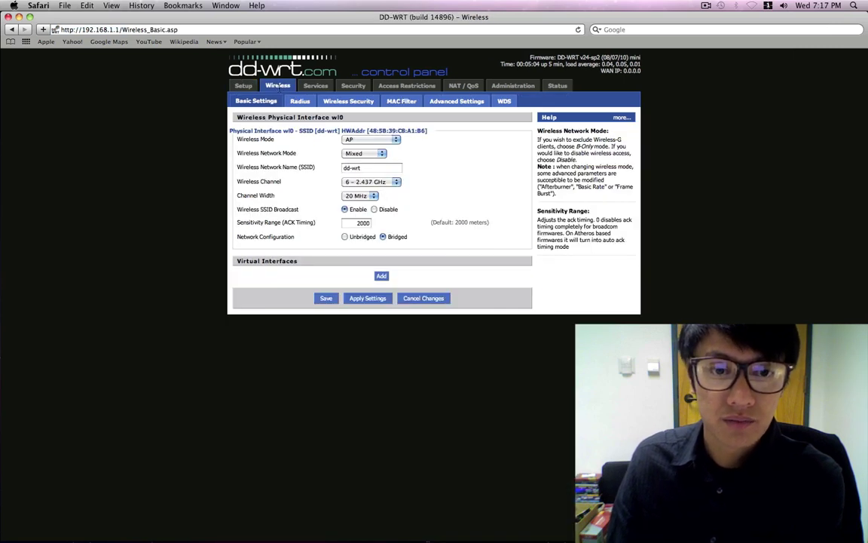
{"action": "left_click", "coordinate": [360, 141]}
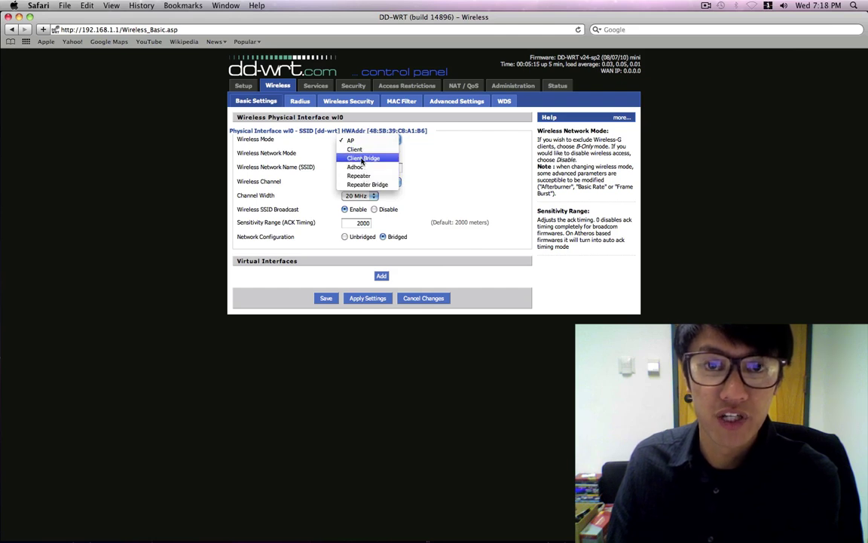
{"action": "left_click", "coordinate": [352, 141]}
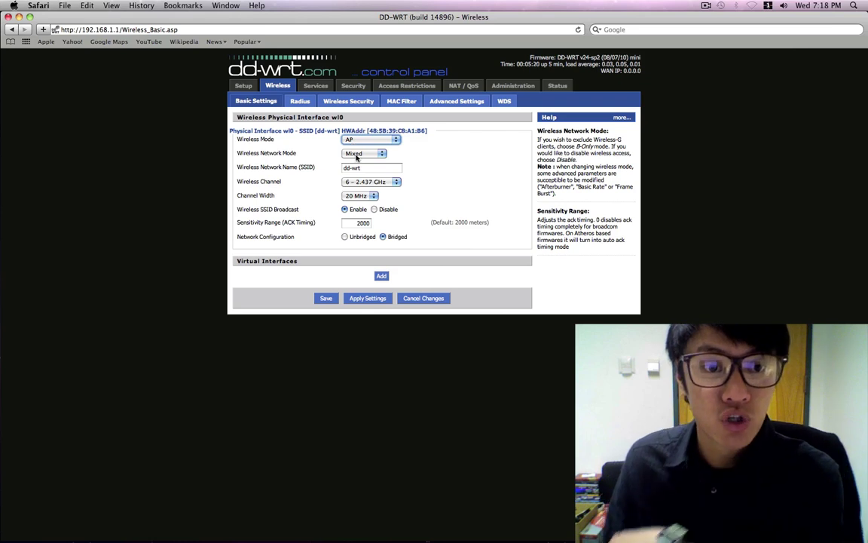
{"action": "left_click", "coordinate": [354, 153]}
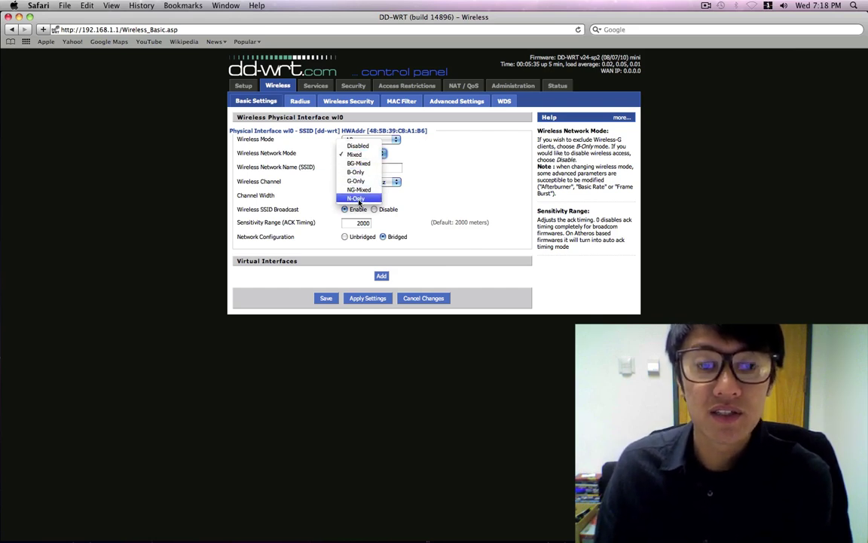
Step: Pick N-Only from the Wireless Network Mode list, replacing Mixed
{"action": "left_click", "coordinate": [360, 200]}
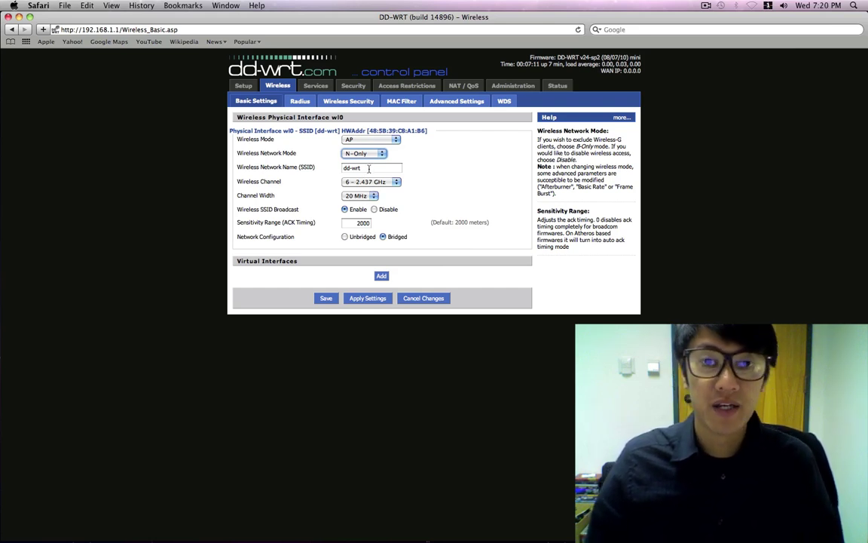
Step: Replace the SSID 'dd-wrt' with 'phung dynasty'
{"action": "left_click", "coordinate": [369, 168]}
{"action": "key", "text": "super+a"}
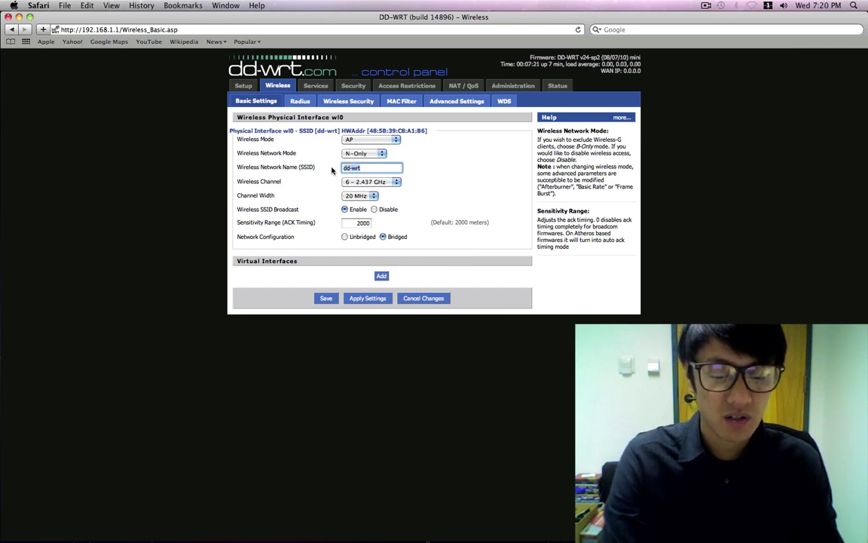
{"action": "type", "text": "phung "}
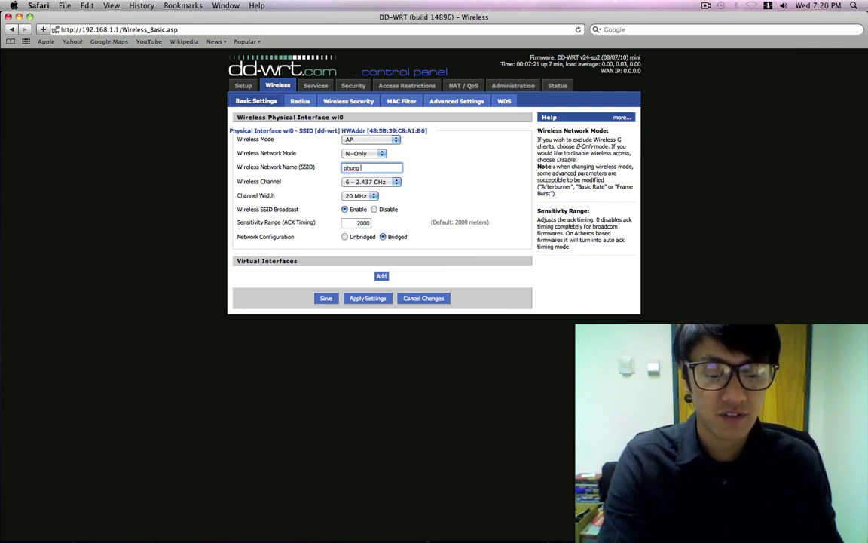
{"action": "type", "text": "dynasty"}
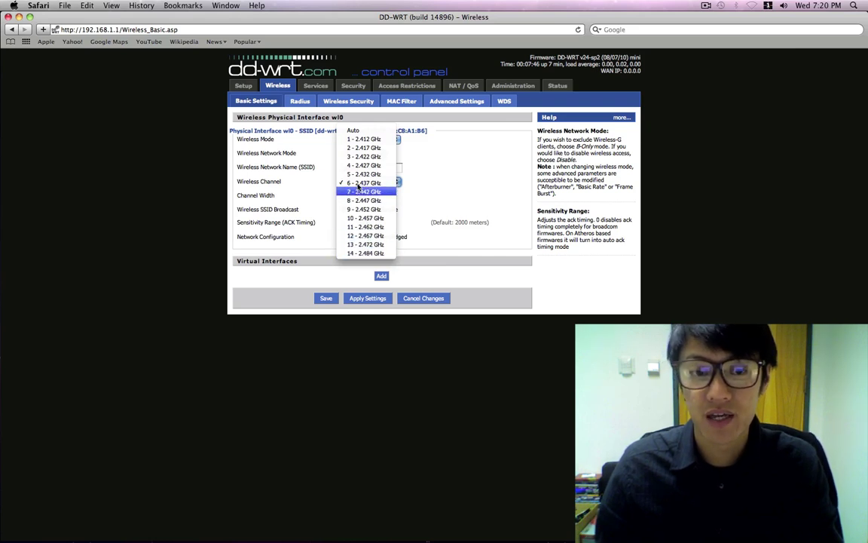
{"action": "left_click", "coordinate": [358, 184]}
{"action": "left_click", "coordinate": [367, 183]}
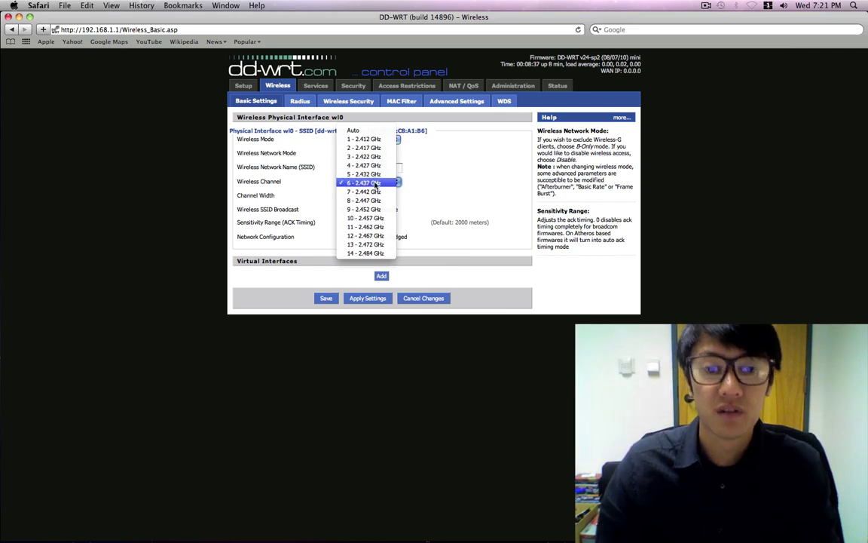
{"action": "left_click", "coordinate": [415, 163]}
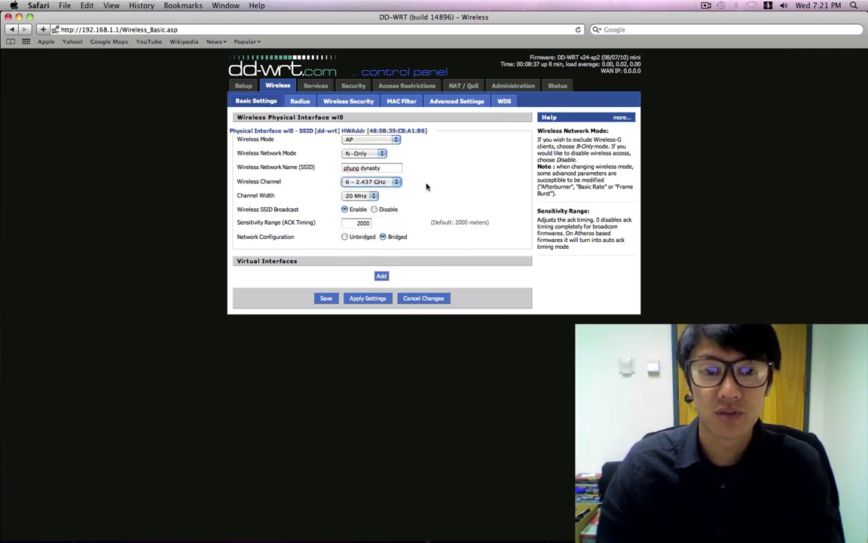
{"action": "left_click", "coordinate": [367, 196]}
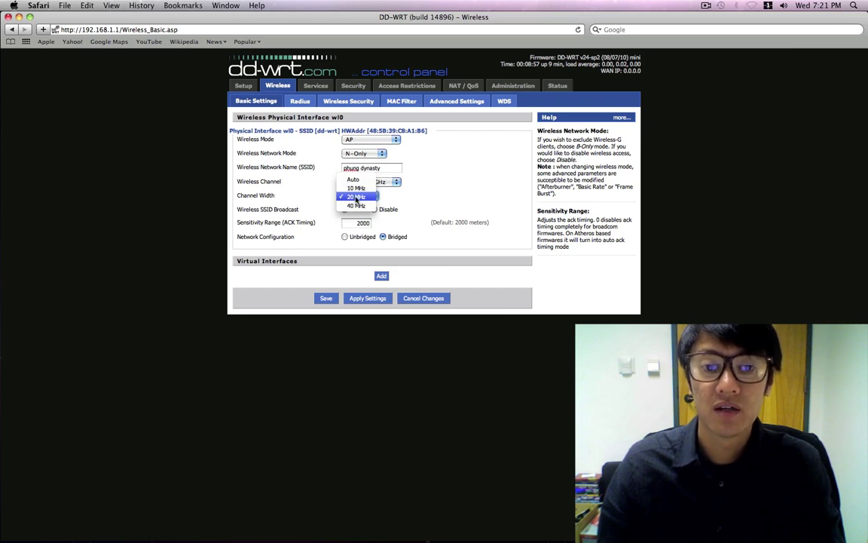
{"action": "left_click", "coordinate": [429, 196]}
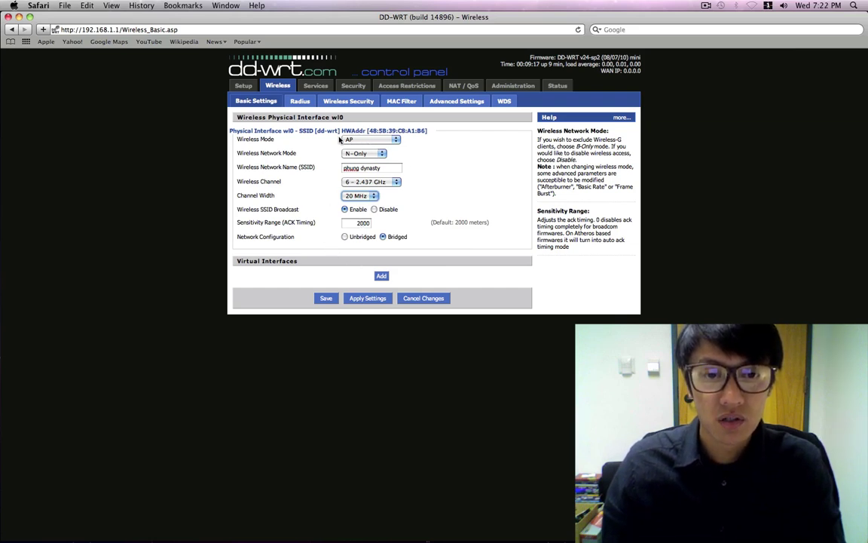
Step: Apply the basic wireless settings to the router
{"action": "left_click", "coordinate": [362, 298]}
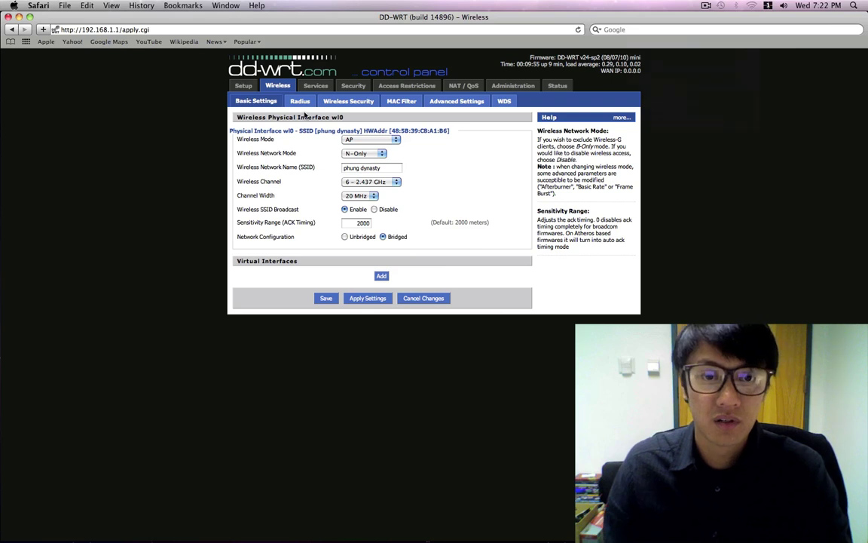
Step: Go to the Wireless Security settings page
{"action": "left_click", "coordinate": [337, 103]}
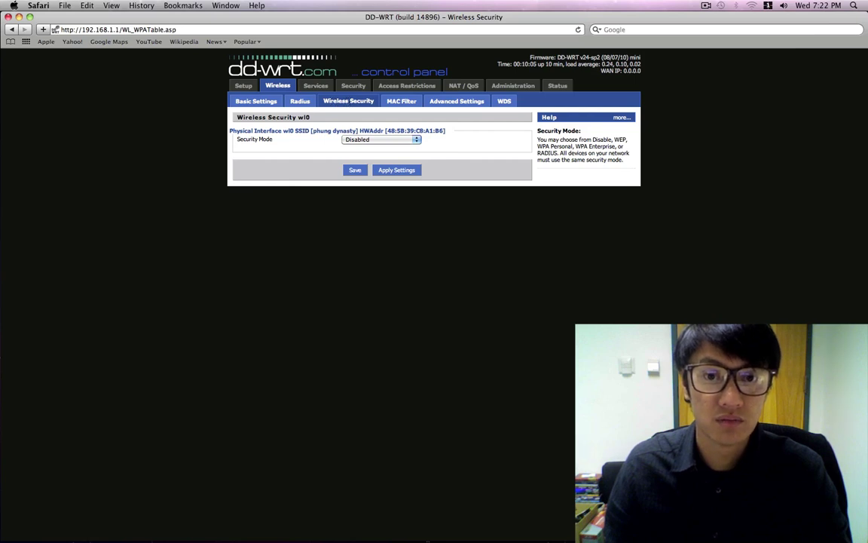
Step: Set the security mode to WPA2 Personal with the AES algorithm instead of TKIP
{"action": "left_click", "coordinate": [382, 139]}
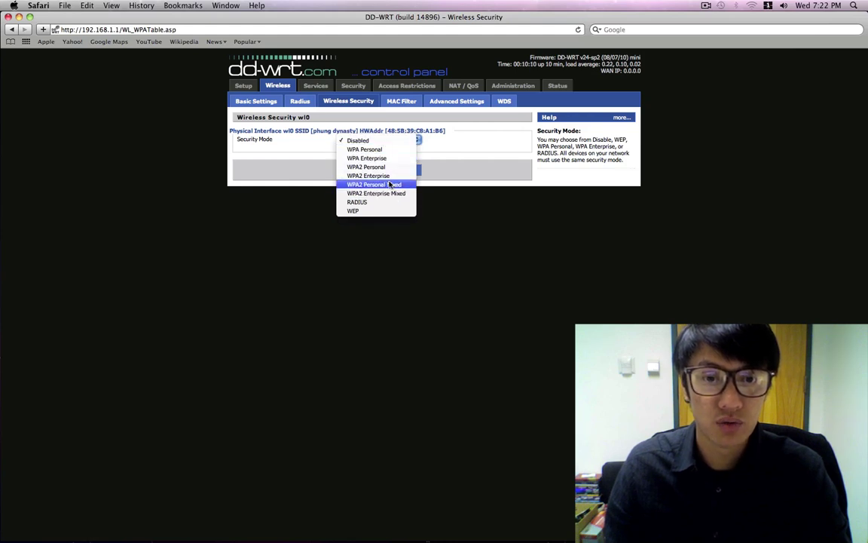
{"action": "left_click", "coordinate": [374, 167]}
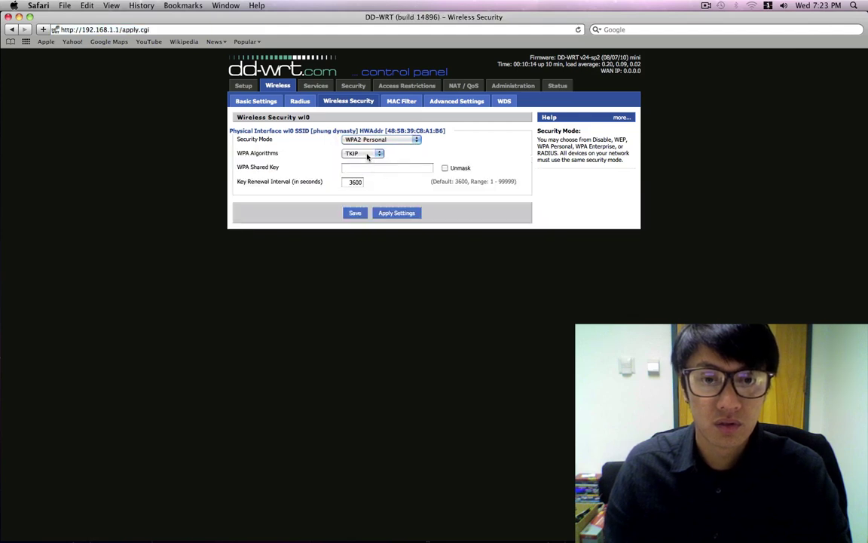
{"action": "left_click", "coordinate": [368, 154]}
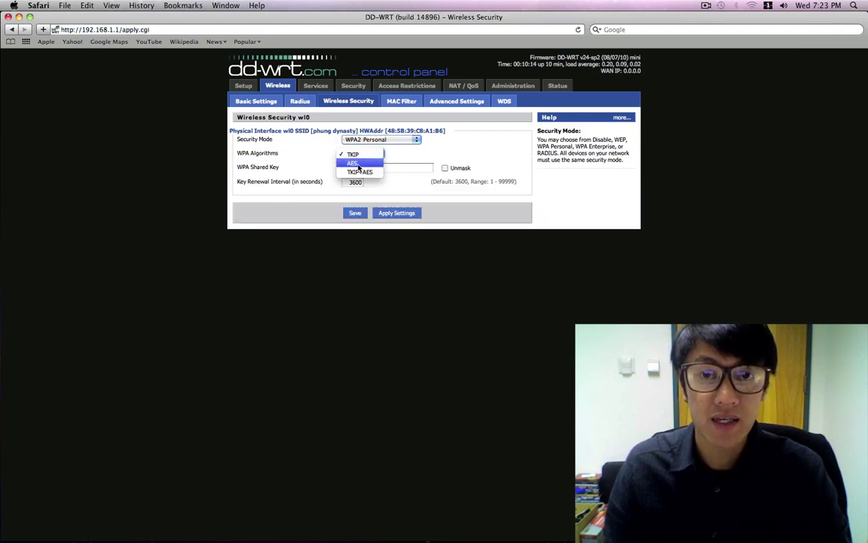
{"action": "left_click", "coordinate": [357, 164]}
{"action": "left_click", "coordinate": [361, 156]}
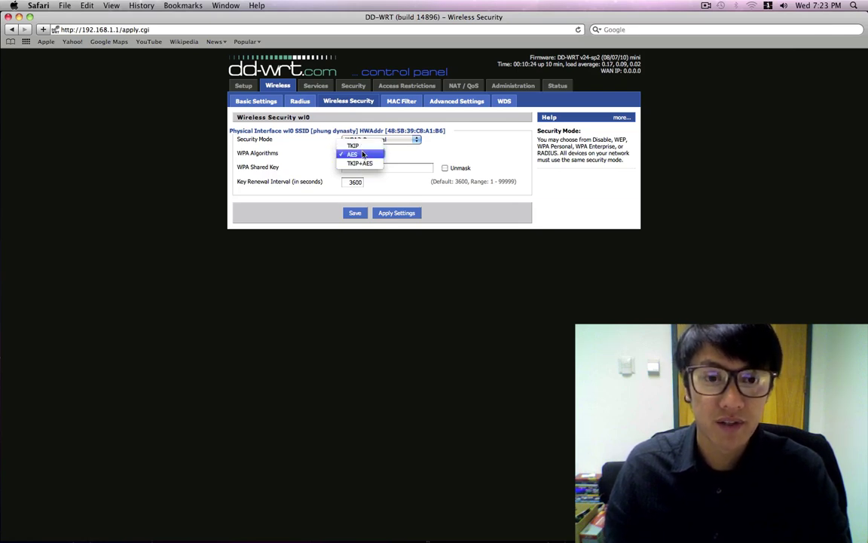
{"action": "left_click", "coordinate": [355, 156]}
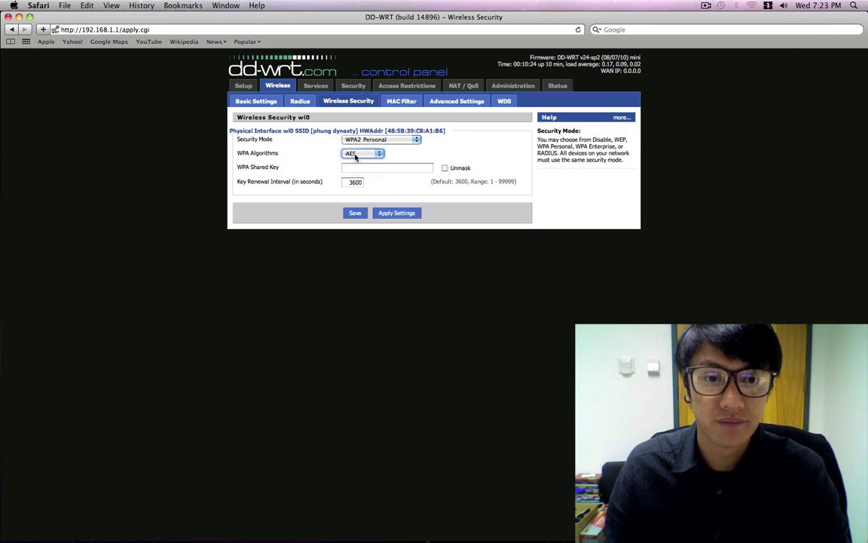
{"action": "left_click", "coordinate": [361, 170]}
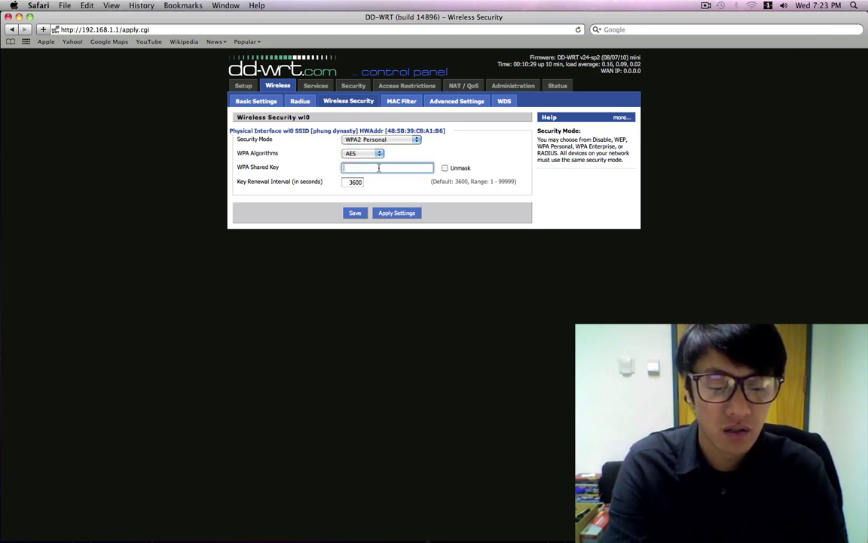
Step: Enter the passphrase in the WPA Shared Key field
{"action": "type", "text": "*******"}
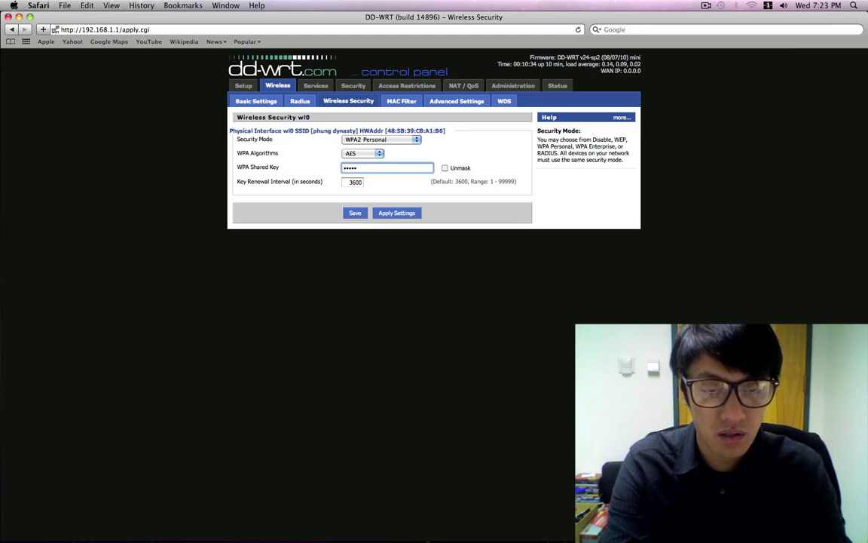
{"action": "type", "text": "*******"}
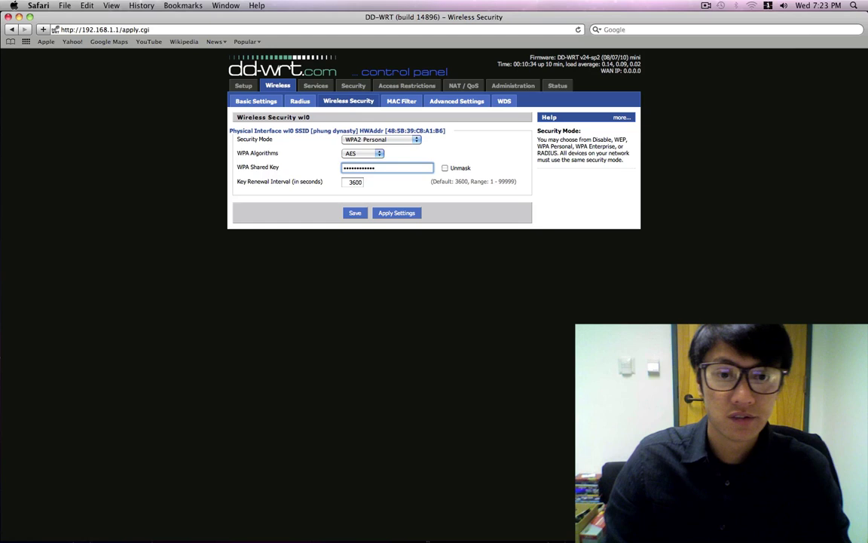
Step: Apply the WPA2 Personal security settings to the router
{"action": "left_click", "coordinate": [393, 215]}
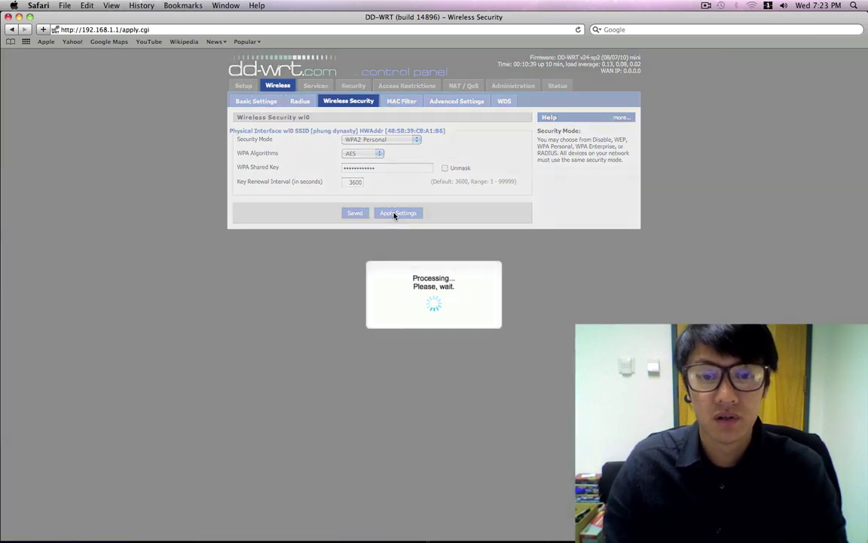